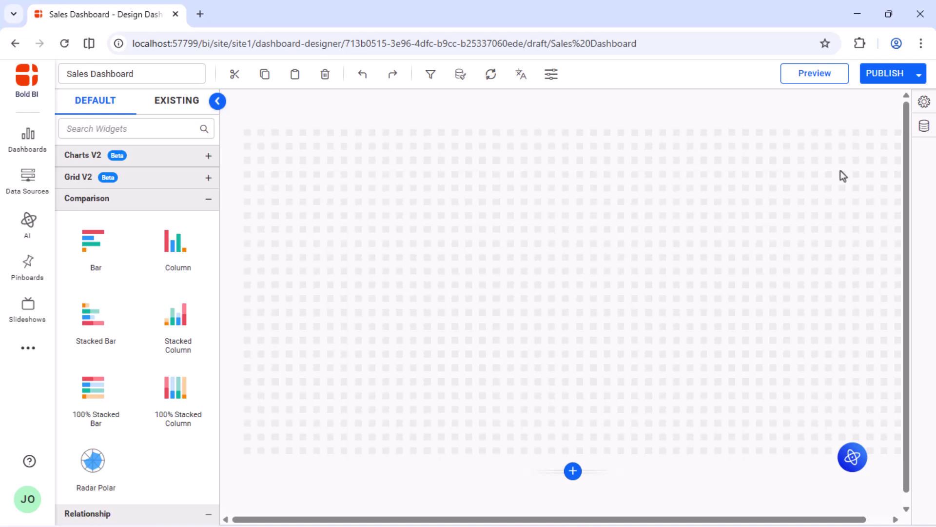
Add the existing Sales Analysis Data source to the dashboard
{"action": "left_click", "coordinate": [924, 127]}
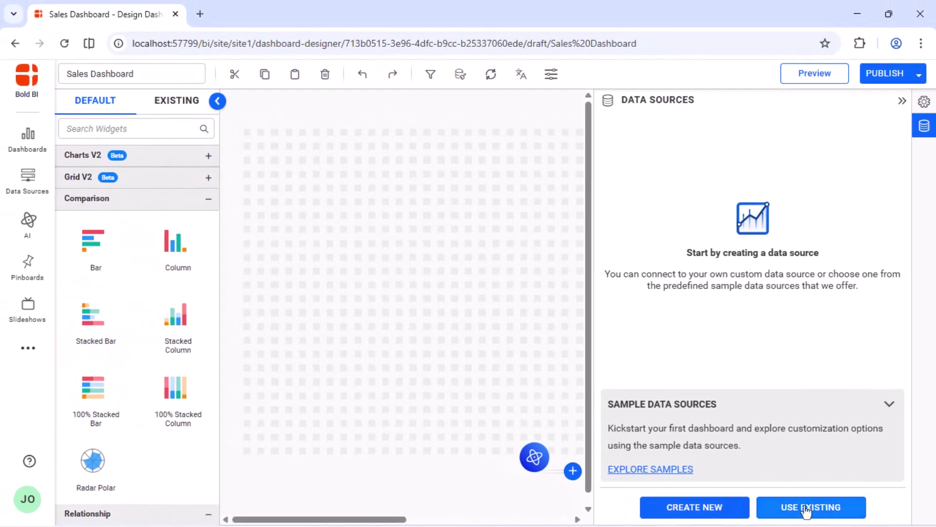
{"action": "left_click", "coordinate": [806, 509]}
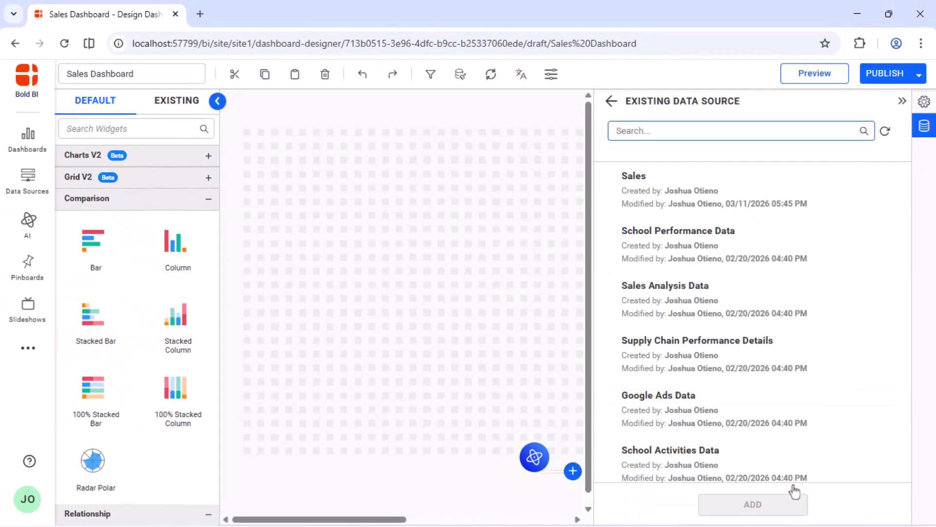
{"action": "left_click", "coordinate": [692, 307]}
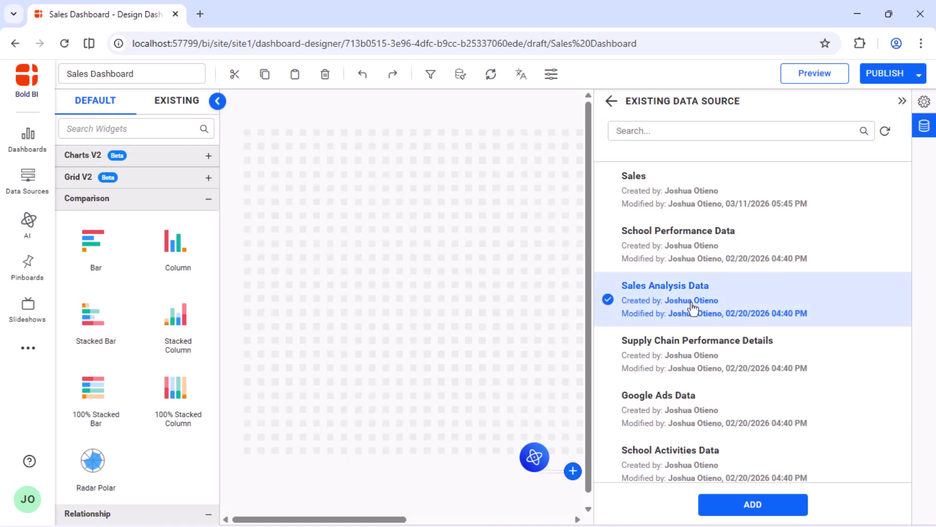
{"action": "left_click", "coordinate": [745, 505]}
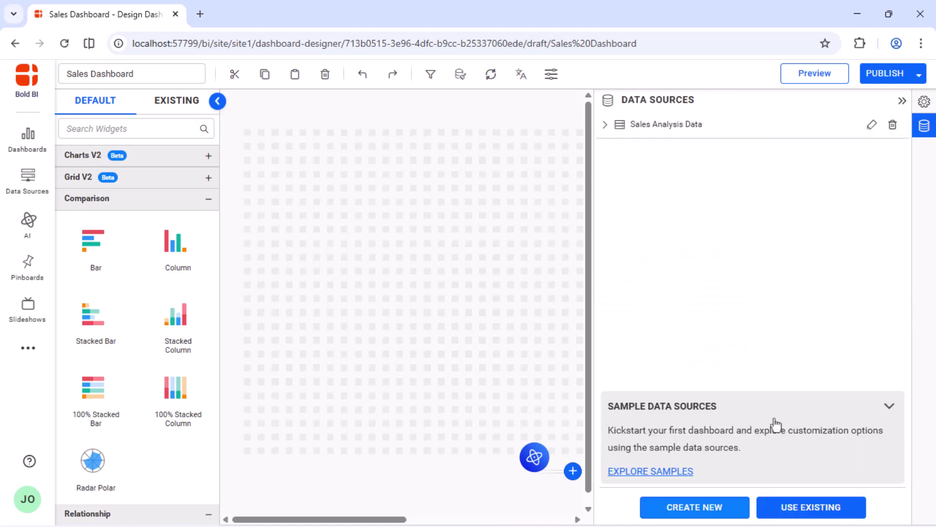
{"action": "left_click", "coordinate": [902, 101]}
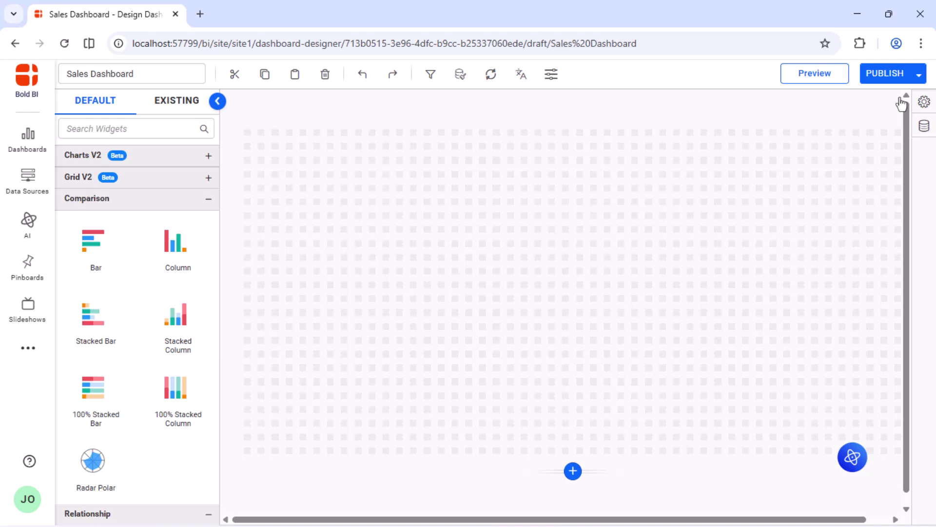
Place a List Box filter widget in the upper-left corner of the canvas and resize it to 8 x 16 cells
{"action": "left_click", "coordinate": [161, 130]}
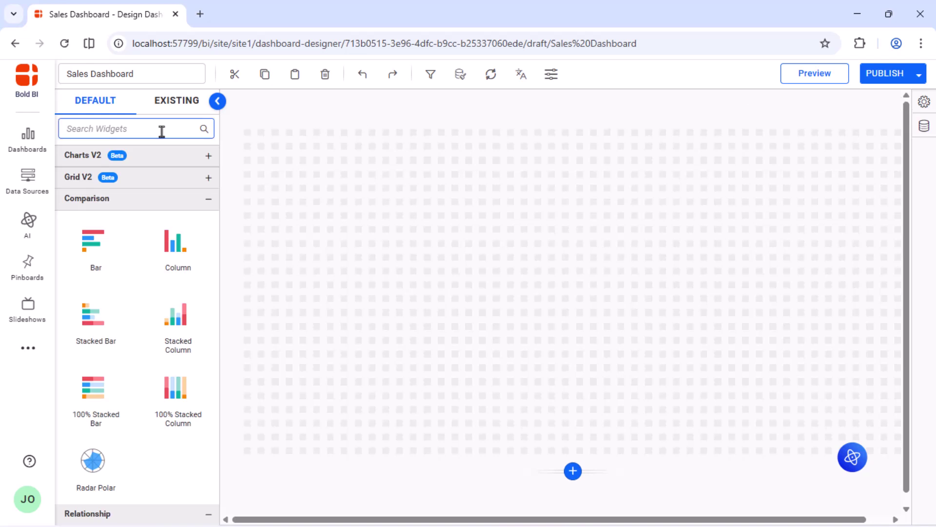
{"action": "type", "text": "list"}
{"action": "left_click_drag", "start_coordinate": [129, 182], "coordinate": [244, 136]}
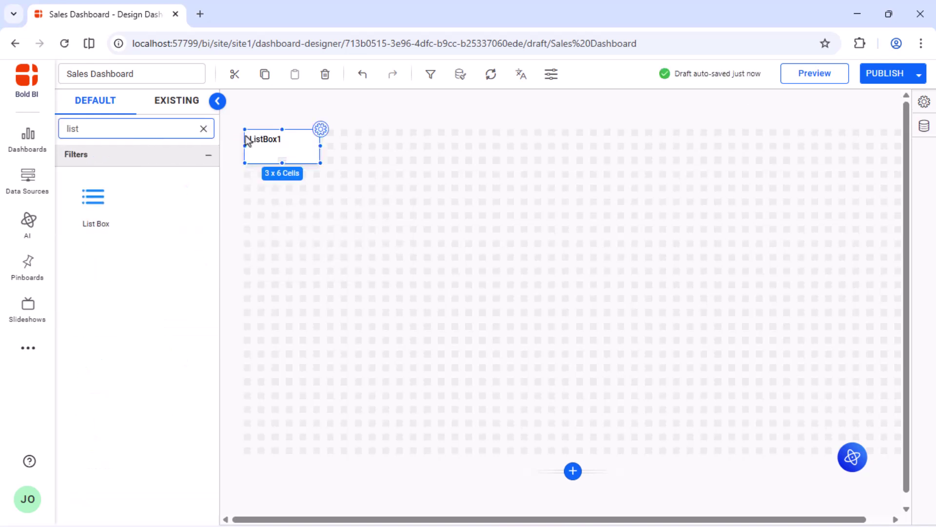
{"action": "left_click_drag", "start_coordinate": [320, 162], "coordinate": [457, 228]}
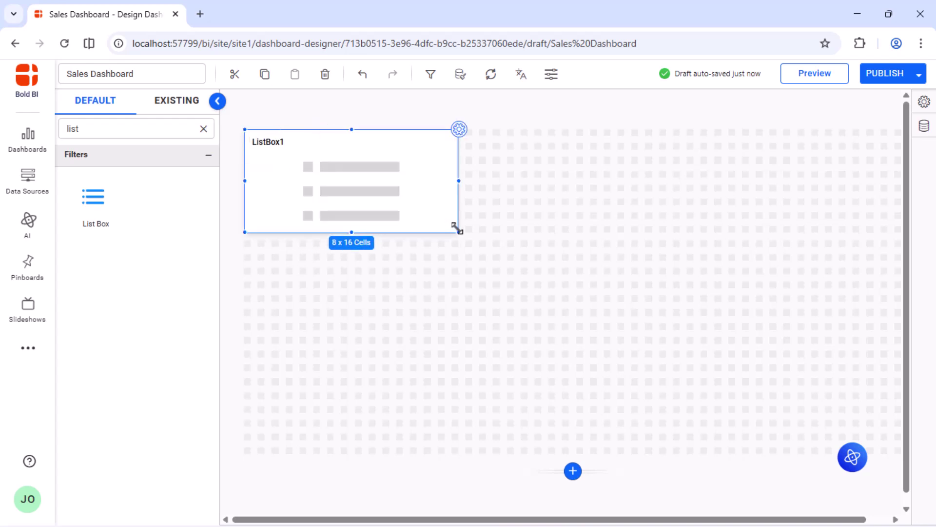
Assign the Company Name dimension as the list box's value
{"action": "left_click", "coordinate": [459, 128]}
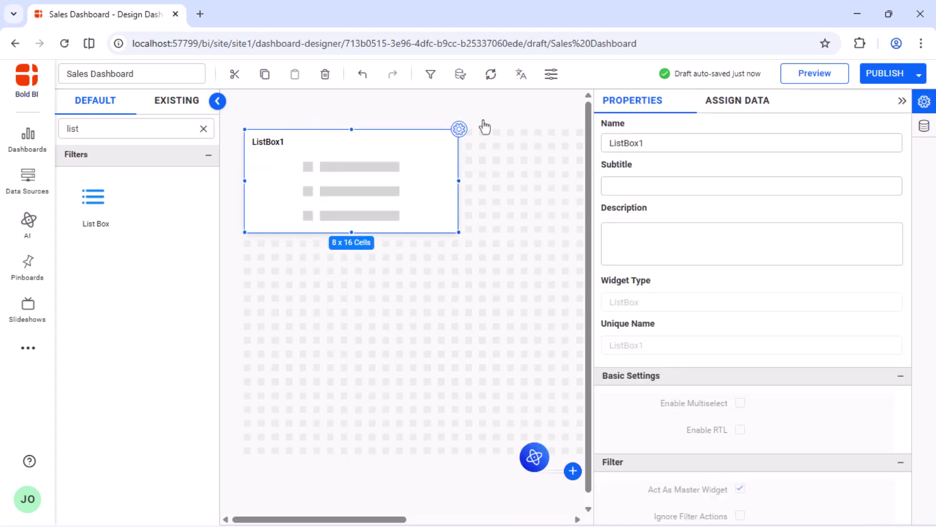
{"action": "left_click", "coordinate": [733, 103]}
{"action": "left_click_drag", "start_coordinate": [684, 329], "coordinate": [774, 161]}
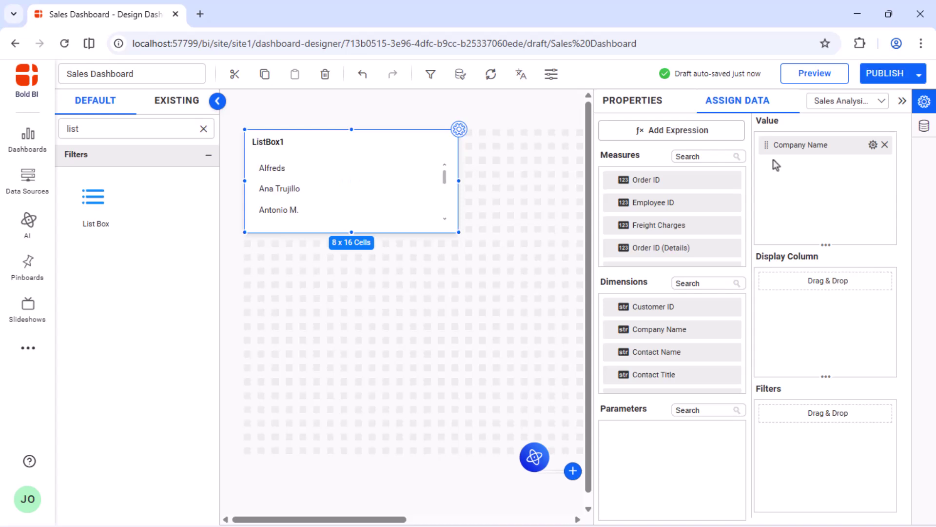
Rename the list box widget to "Company Name"
{"action": "left_click", "coordinate": [634, 102]}
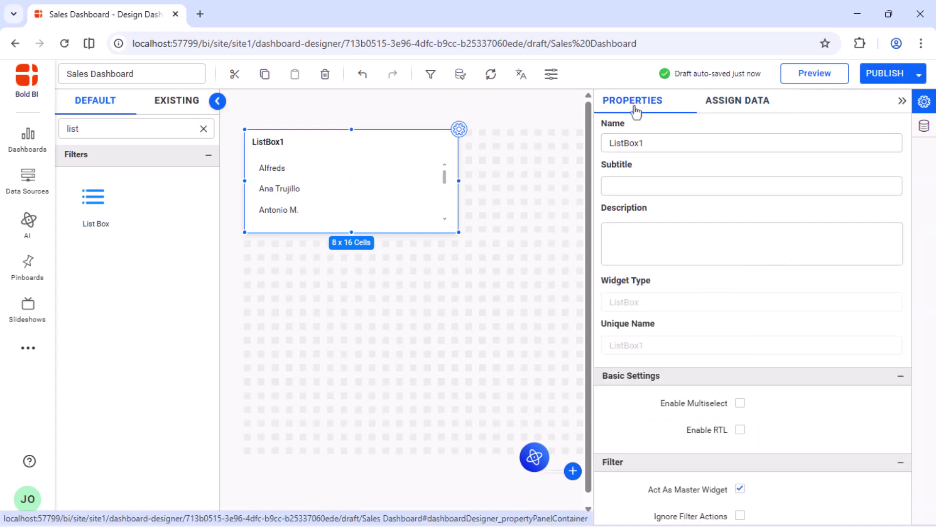
{"action": "left_click", "coordinate": [657, 143]}
{"action": "key", "text": "ctrl+a"}
{"action": "type", "text": "Company Name"}
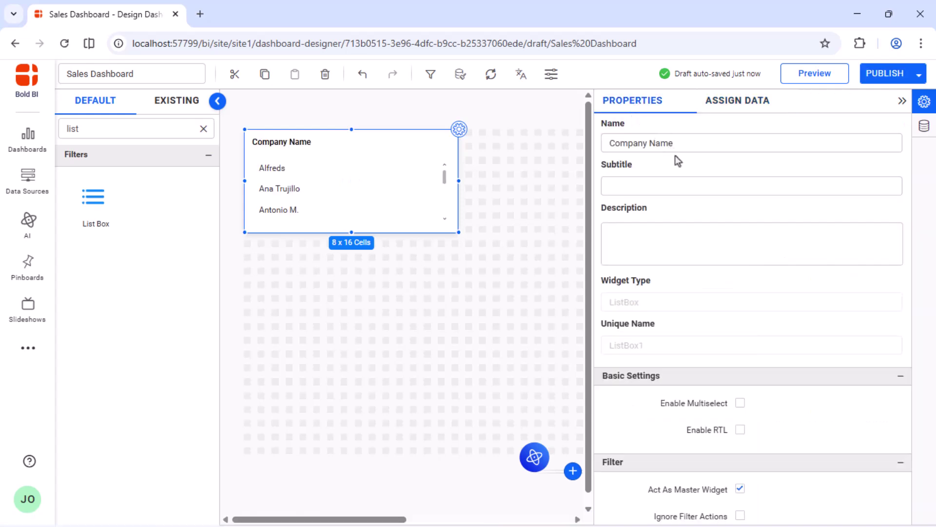
{"action": "left_click", "coordinate": [900, 103]}
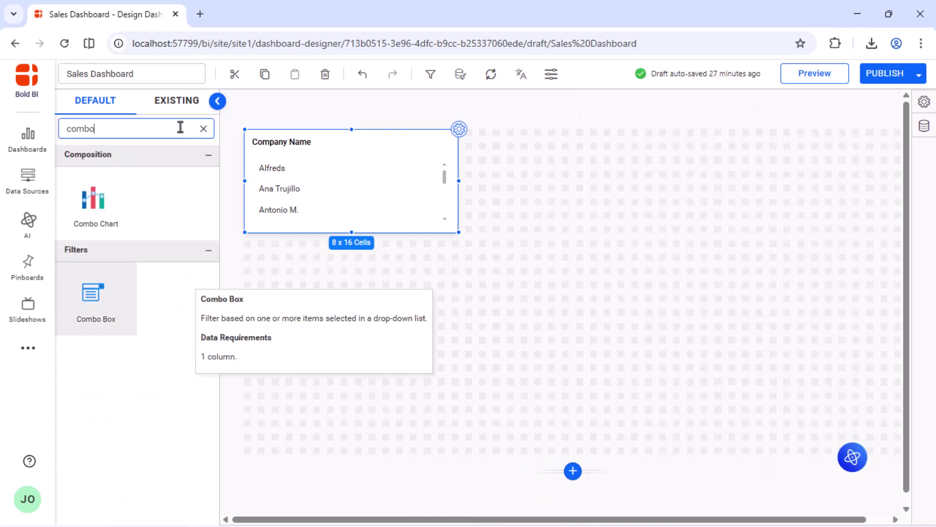
Place an 8 x 17 cell Combo Box beside the Company Name list box and assign Order Date as its value
{"action": "left_click_drag", "start_coordinate": [96, 295], "coordinate": [471, 140]}
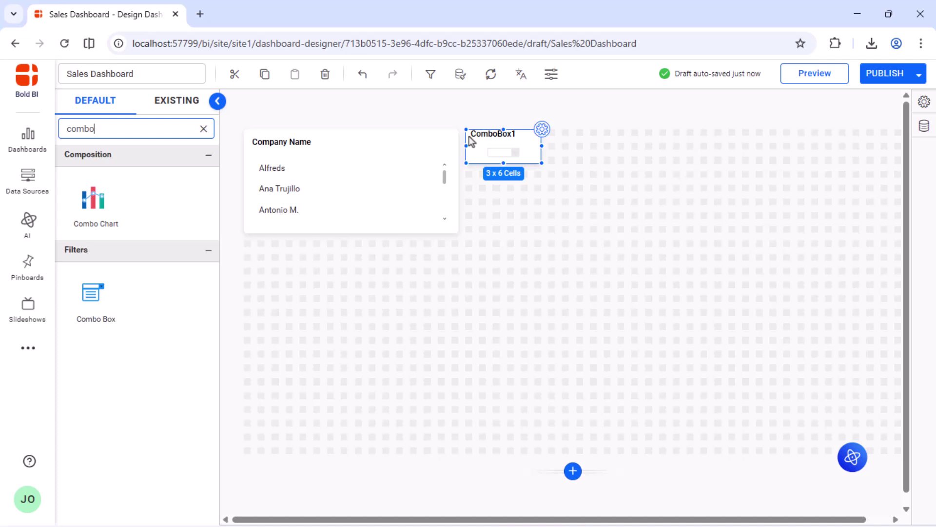
{"action": "left_click_drag", "start_coordinate": [541, 163], "coordinate": [683, 230]}
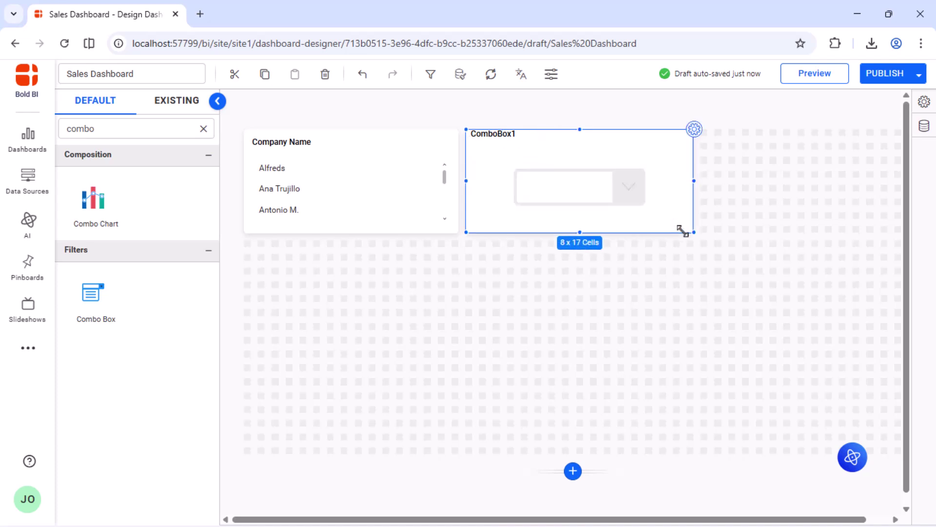
{"action": "left_click", "coordinate": [694, 129]}
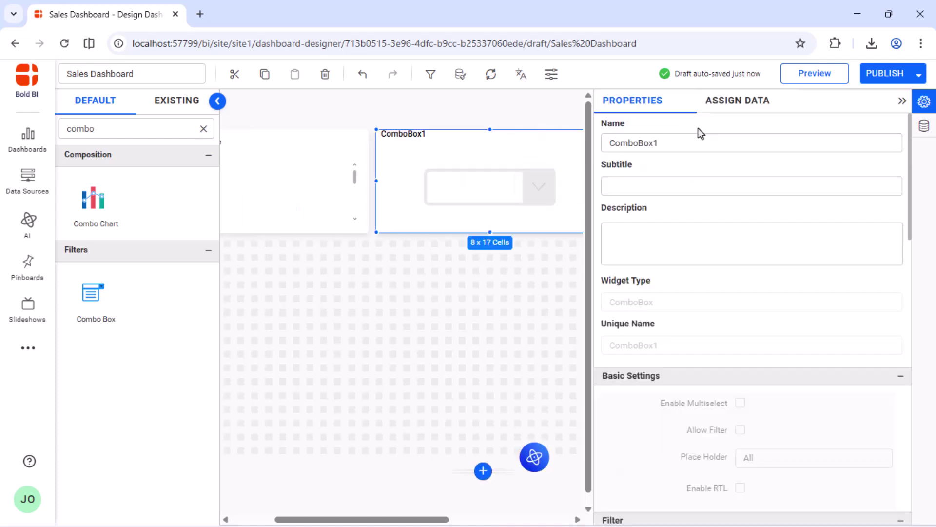
{"action": "left_click", "coordinate": [727, 105]}
{"action": "scroll", "coordinate": [688, 342], "scroll_direction": "down", "scroll_amount": 5}
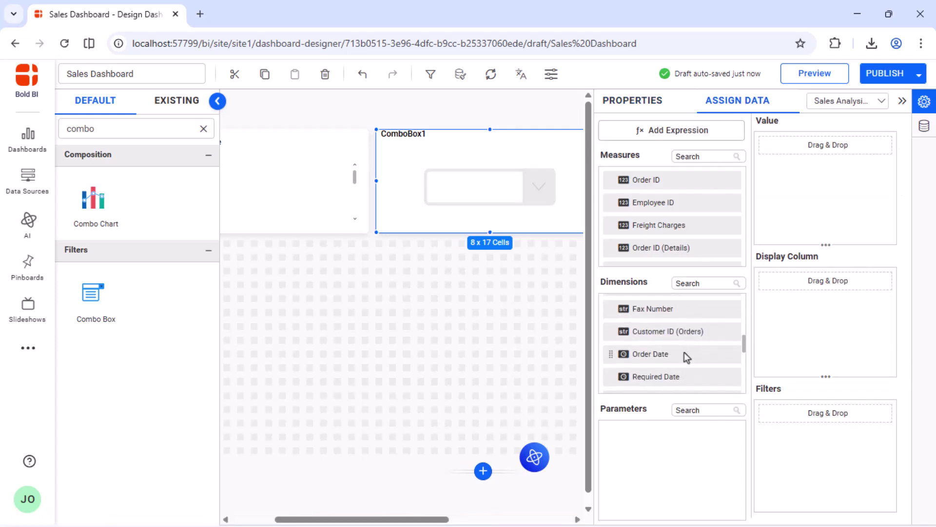
{"action": "left_click_drag", "start_coordinate": [684, 352], "coordinate": [772, 178]}
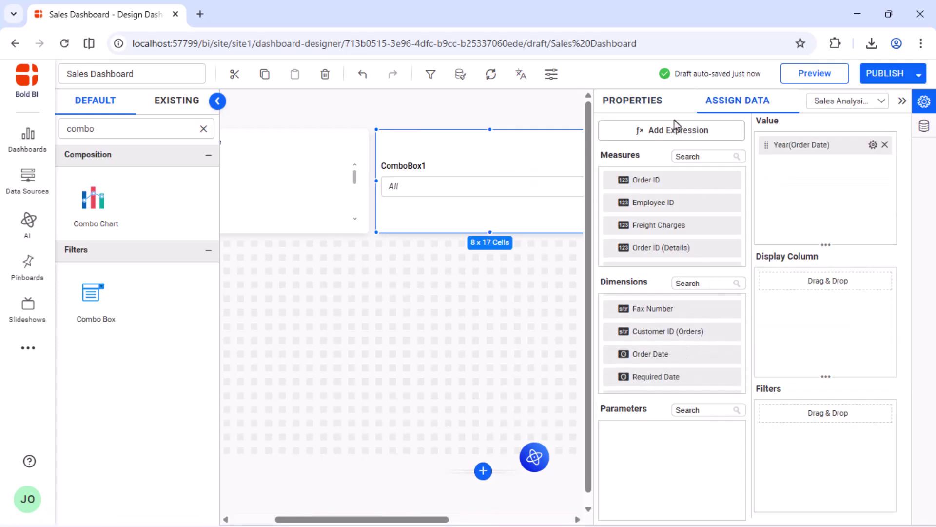
Rename the combo box widget to "Year"
{"action": "left_click", "coordinate": [634, 101]}
{"action": "triple_click", "coordinate": [664, 142]}
{"action": "type", "text": "Year"}
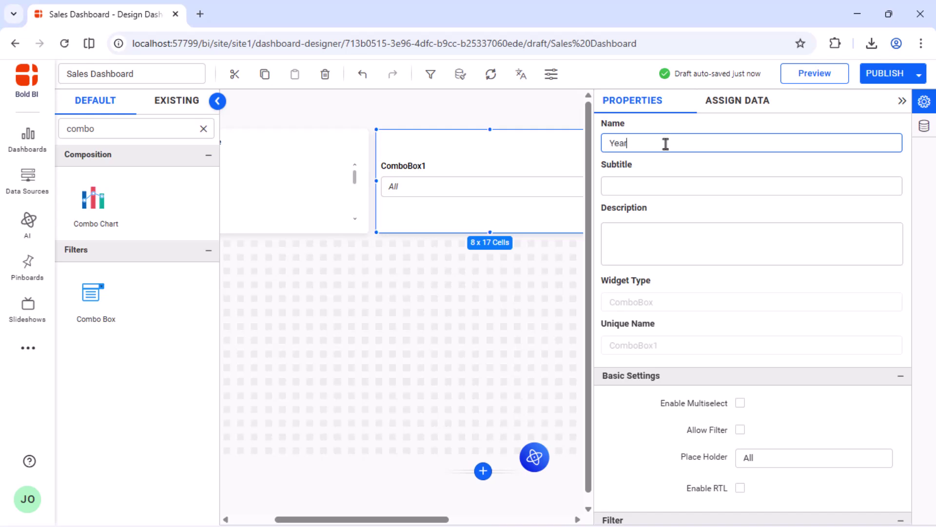
{"action": "left_click", "coordinate": [683, 163]}
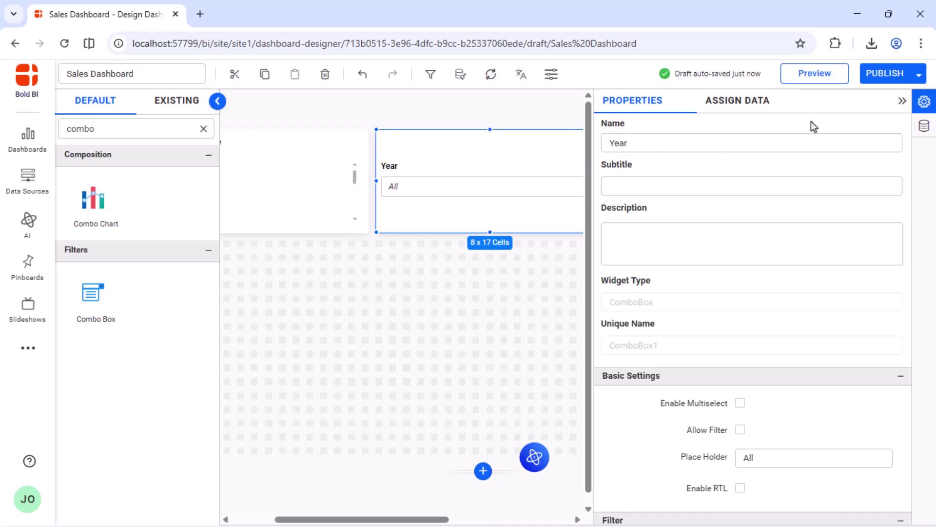
{"action": "left_click", "coordinate": [902, 101]}
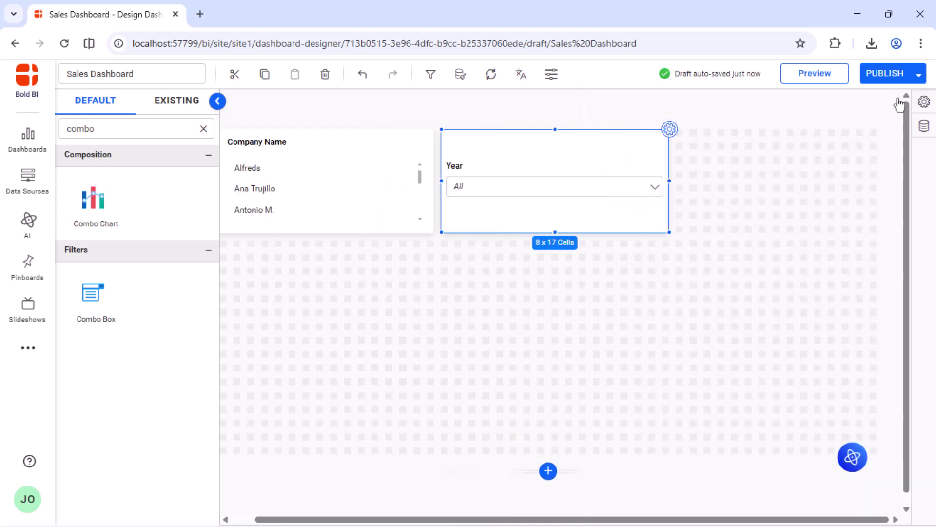
Place a Bar chart beneath the two filter widgets and resize it to 16 x 33 cells
{"action": "left_click", "coordinate": [203, 131]}
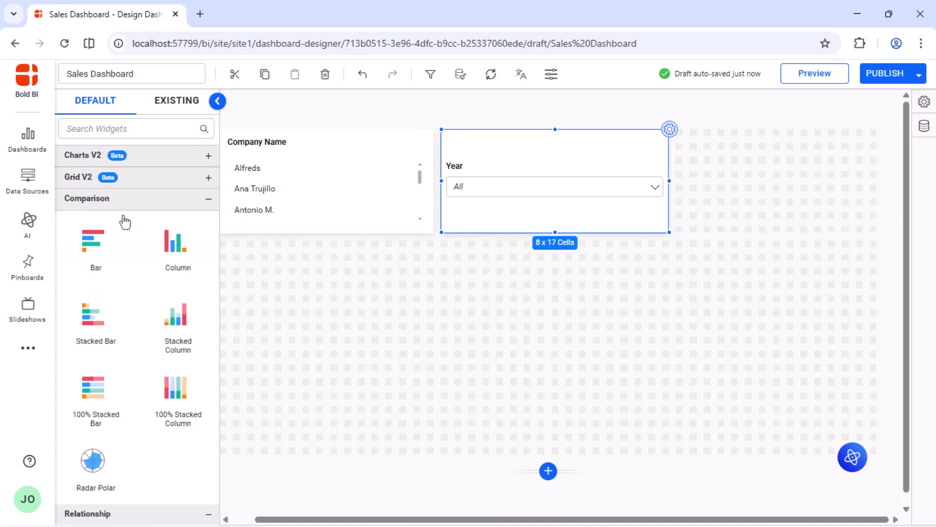
{"action": "left_click_drag", "start_coordinate": [122, 220], "coordinate": [252, 250]}
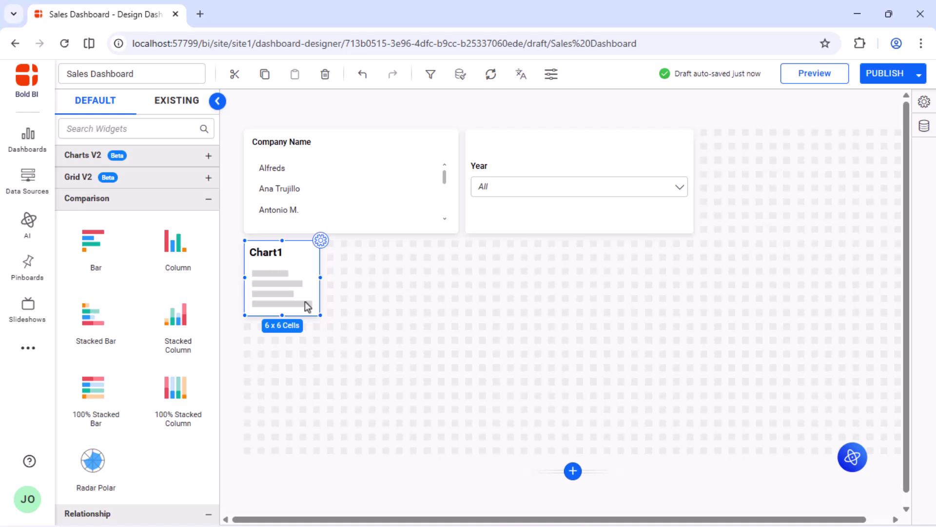
{"action": "left_click_drag", "start_coordinate": [320, 315], "coordinate": [687, 444]}
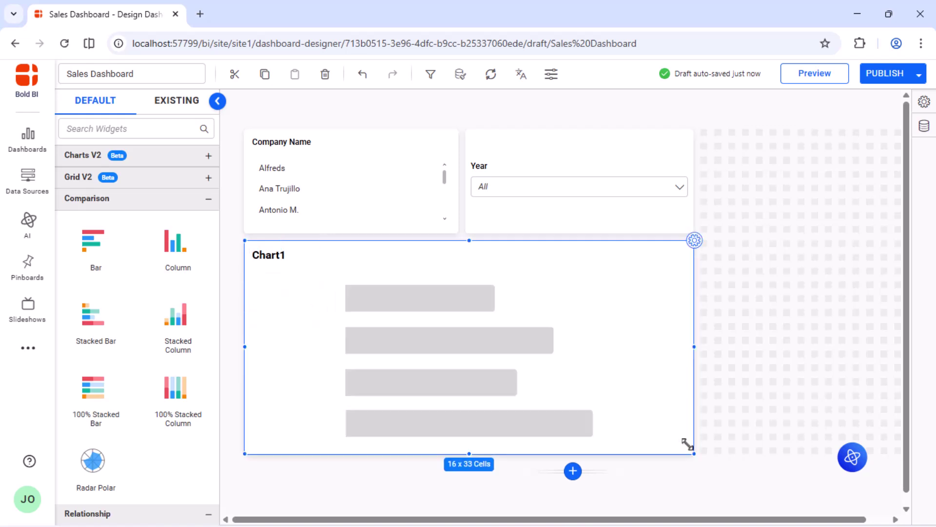
Assign Sales as the bar chart's value and Product Name as its column
{"action": "left_click", "coordinate": [695, 240]}
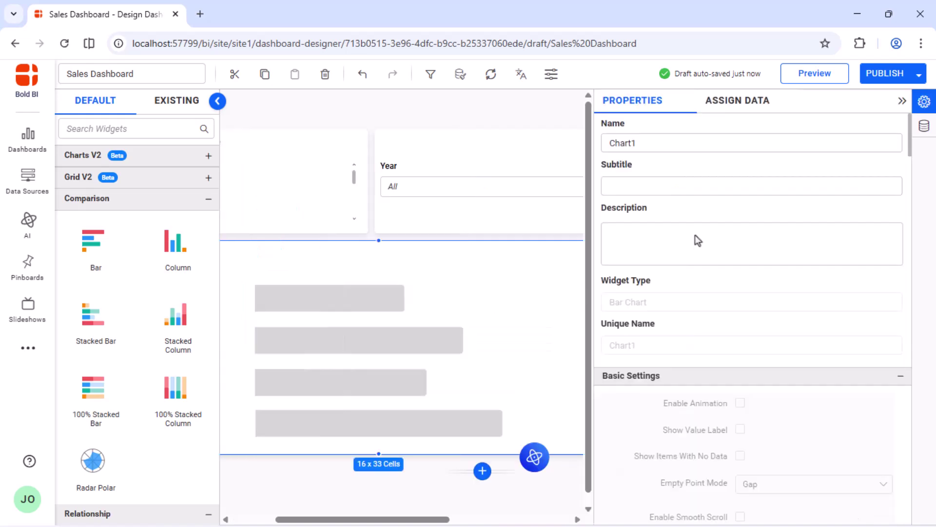
{"action": "left_click", "coordinate": [717, 99]}
{"action": "scroll", "coordinate": [683, 274], "scroll_direction": "down", "scroll_amount": 3}
{"action": "left_click_drag", "start_coordinate": [684, 281], "coordinate": [770, 200]}
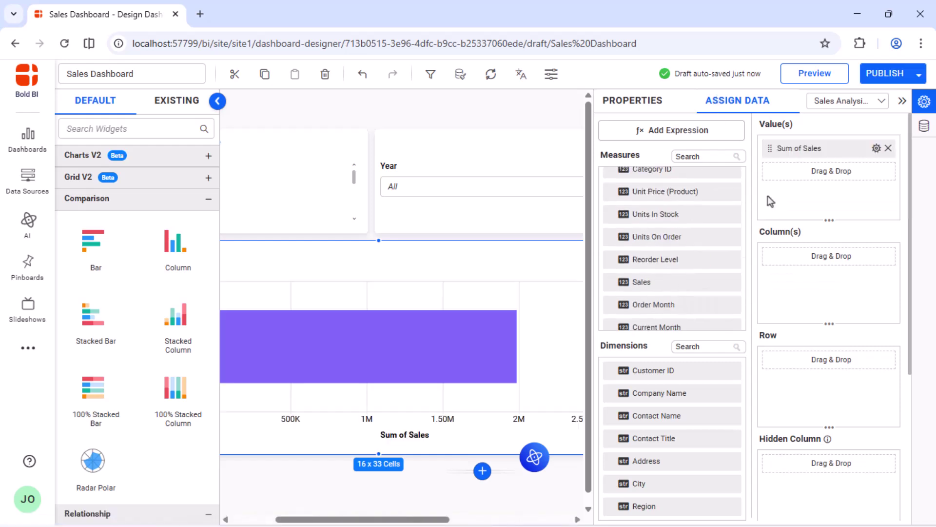
{"action": "scroll", "coordinate": [708, 475], "scroll_direction": "down", "scroll_amount": 5}
{"action": "left_click_drag", "start_coordinate": [707, 483], "coordinate": [779, 302]}
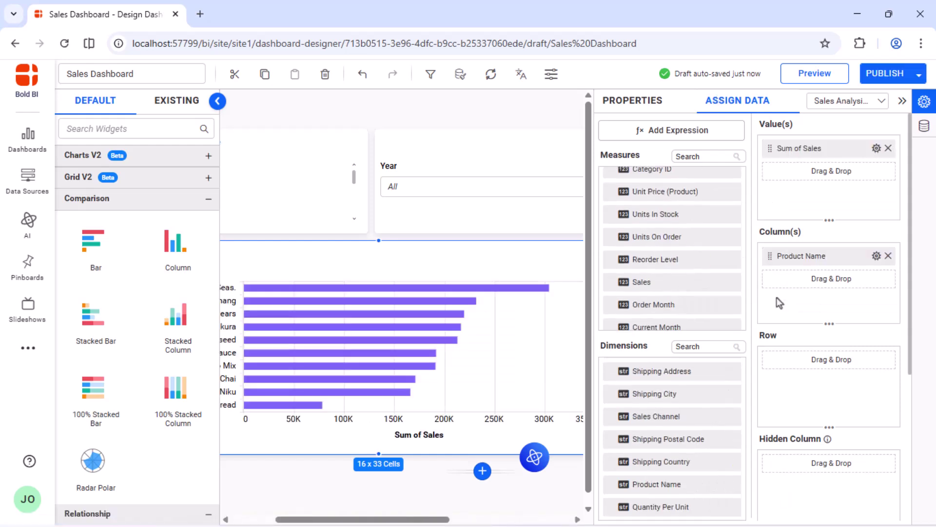
Rename the bar chart to "Sales by Product"
{"action": "left_click", "coordinate": [632, 100]}
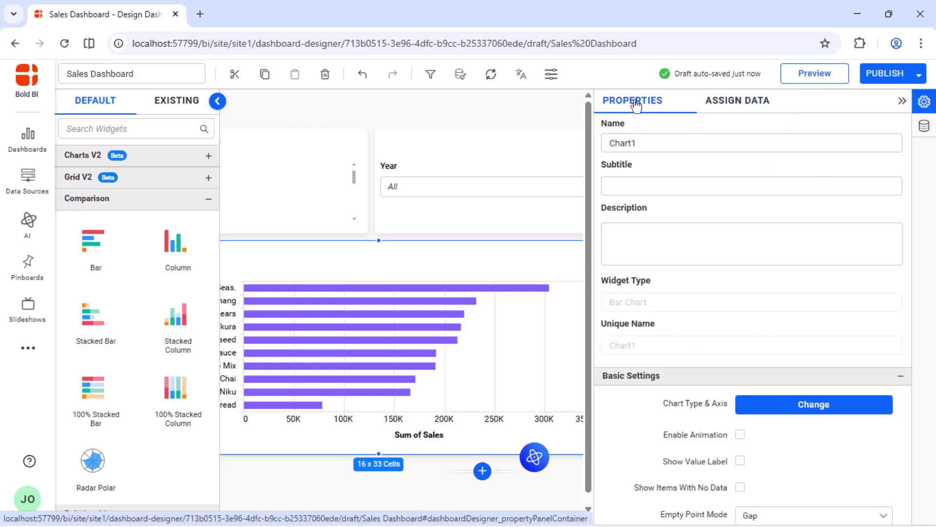
{"action": "double_click", "coordinate": [652, 142]}
{"action": "type", "text": "Sales by Product"}
{"action": "left_click", "coordinate": [678, 161]}
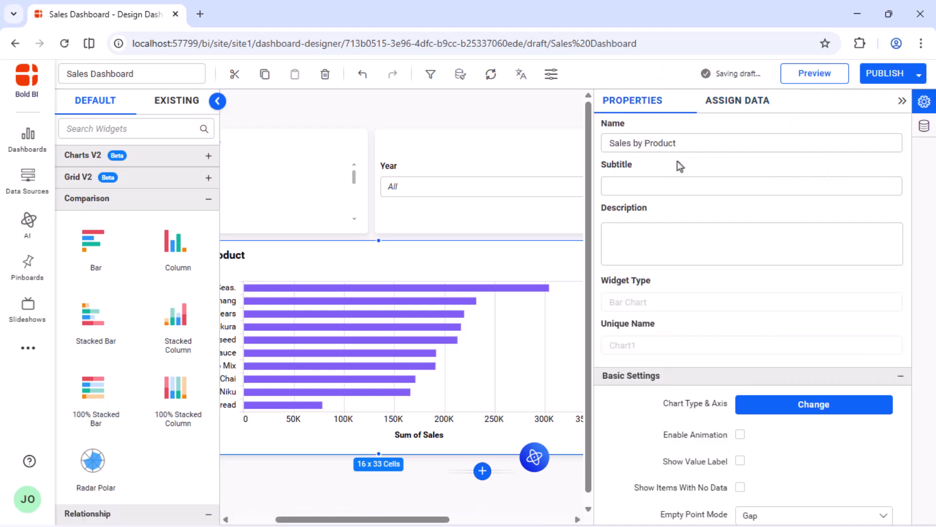
{"action": "left_click", "coordinate": [902, 101]}
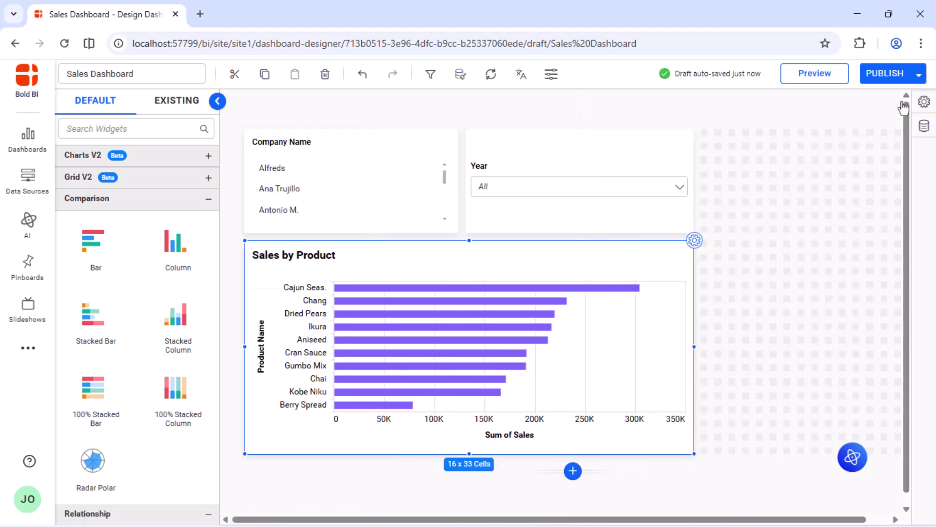
In the filter configuration, exclude Company Name from the Year widget's listeners and update the configuration
{"action": "left_click", "coordinate": [641, 156]}
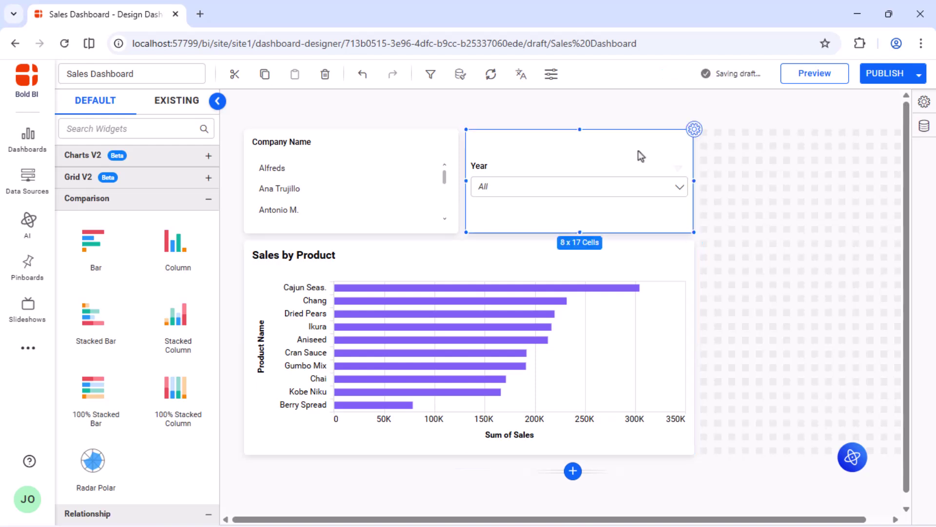
{"action": "left_click", "coordinate": [431, 75]}
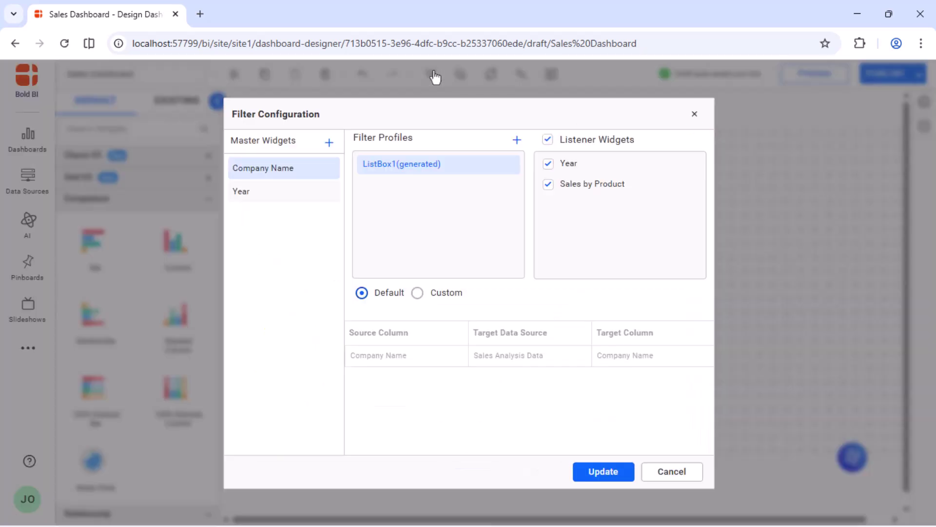
{"action": "left_click", "coordinate": [311, 193]}
{"action": "left_click", "coordinate": [548, 164]}
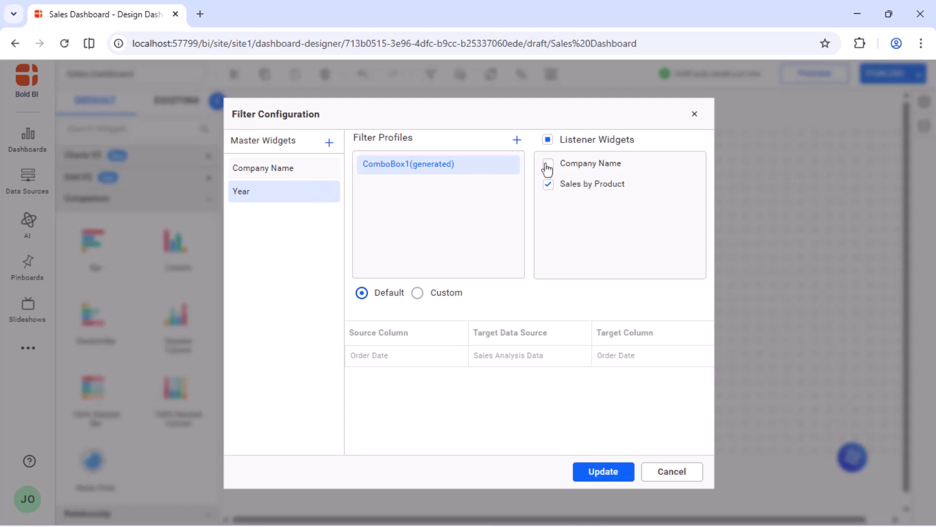
{"action": "left_click", "coordinate": [603, 473]}
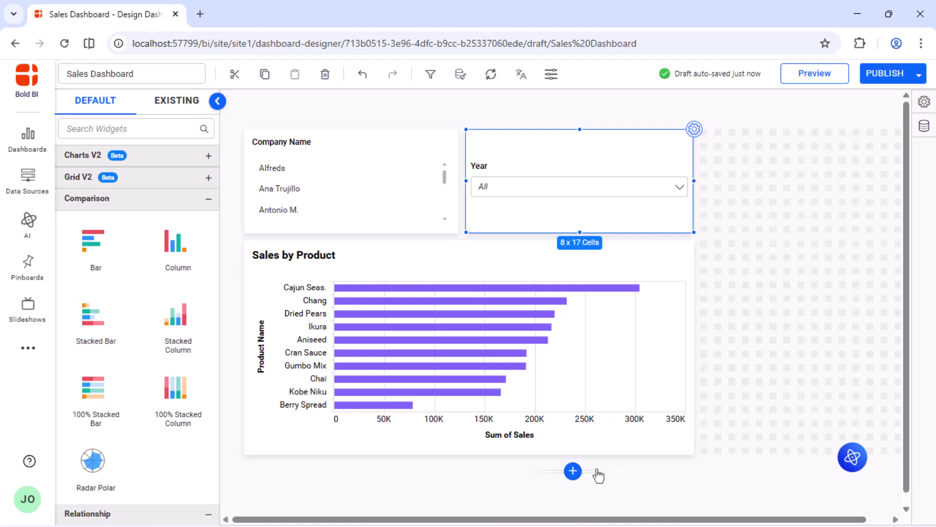
Publish the Sales Dashboard in the Sales category and open the published dashboard
{"action": "left_click", "coordinate": [883, 74]}
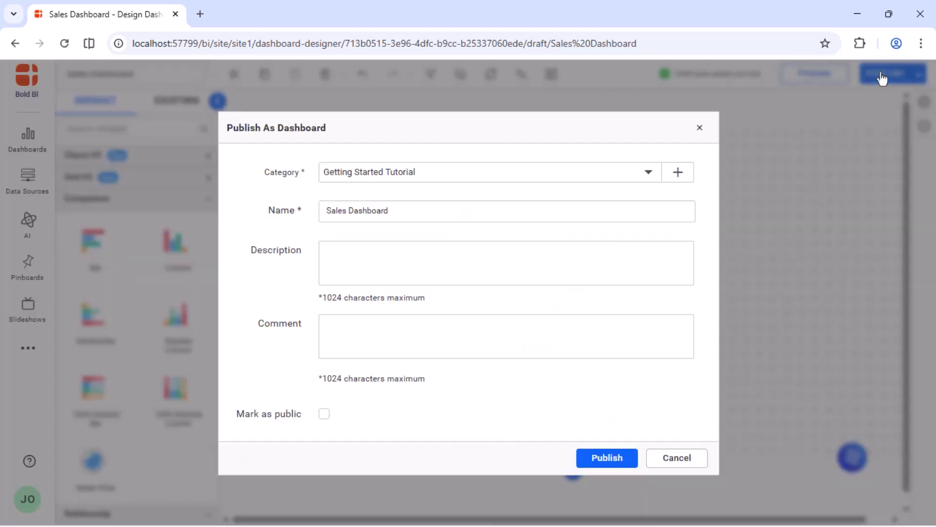
{"action": "left_click", "coordinate": [648, 172]}
{"action": "left_click", "coordinate": [372, 257]}
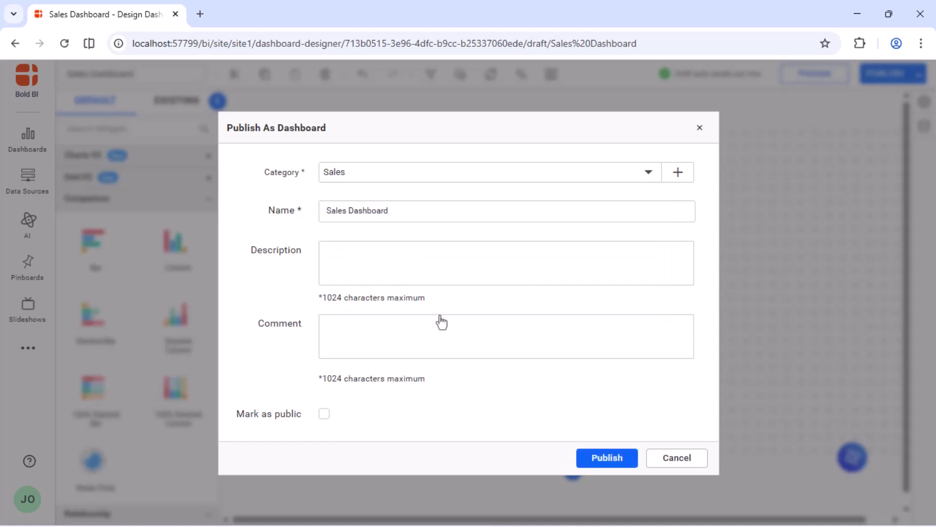
{"action": "left_click", "coordinate": [600, 457]}
{"action": "left_click", "coordinate": [497, 355]}
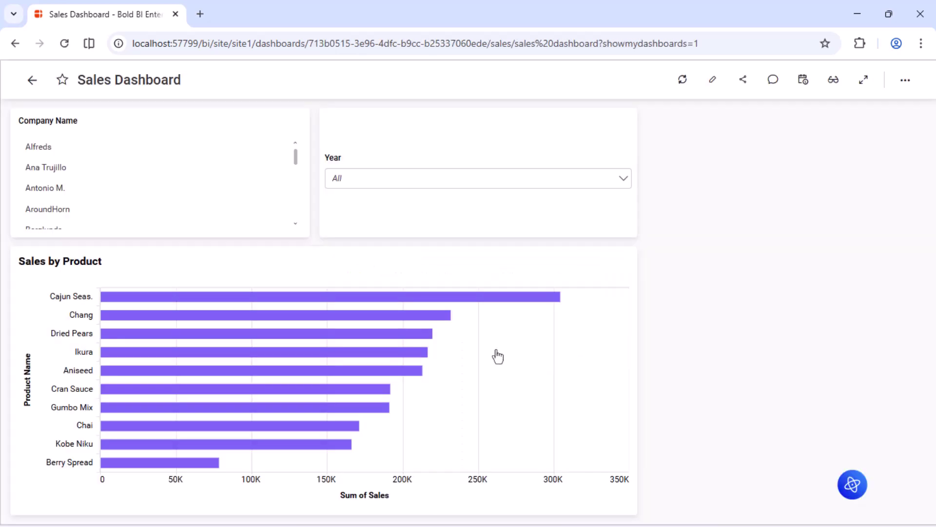
{"action": "left_click", "coordinate": [107, 189]}
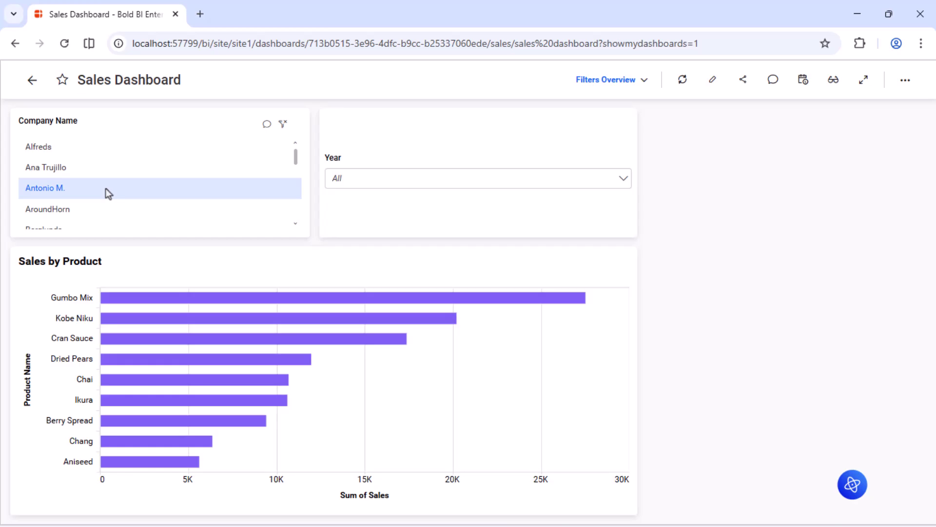
{"action": "left_click", "coordinate": [623, 181]}
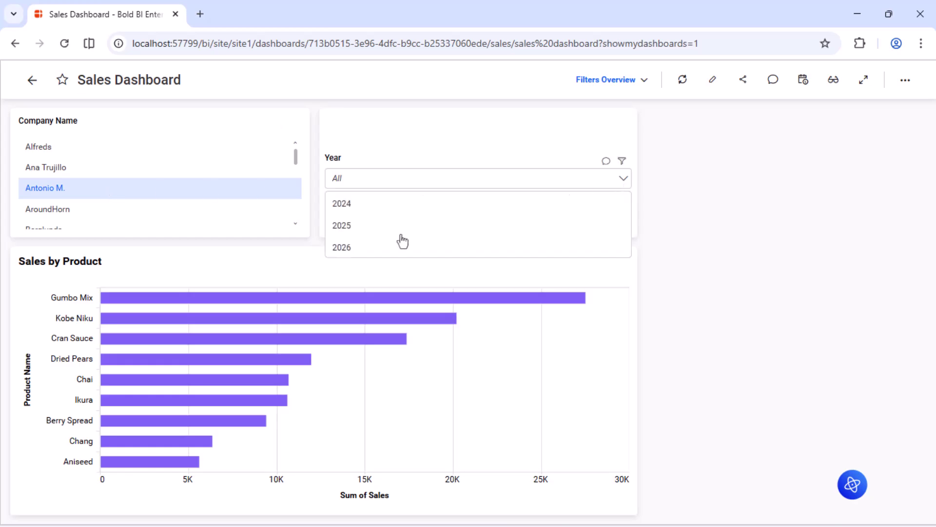
{"action": "left_click", "coordinate": [345, 248]}
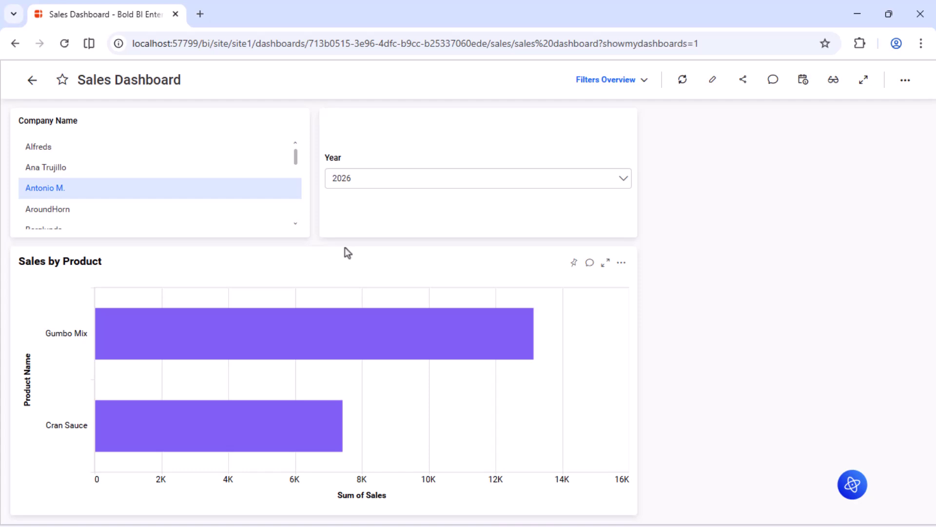
{"action": "left_click", "coordinate": [645, 81]}
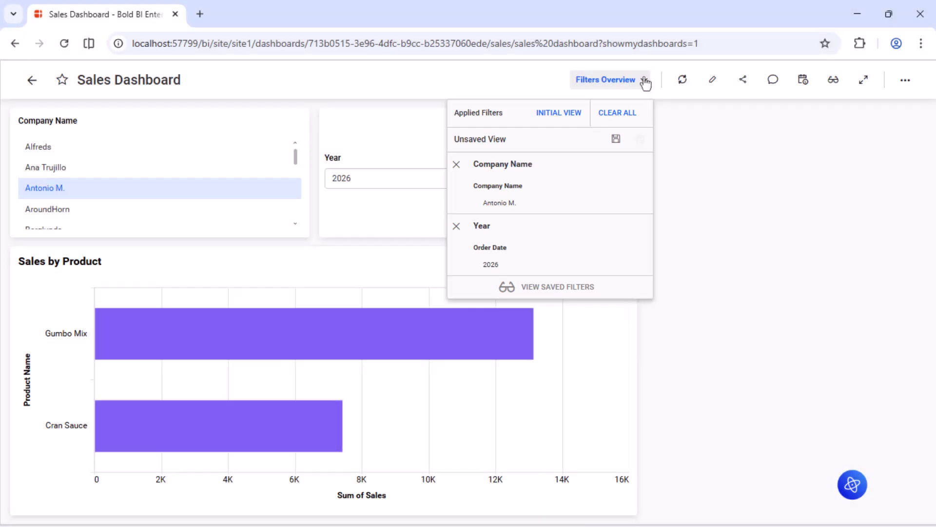
{"action": "left_click", "coordinate": [616, 139]}
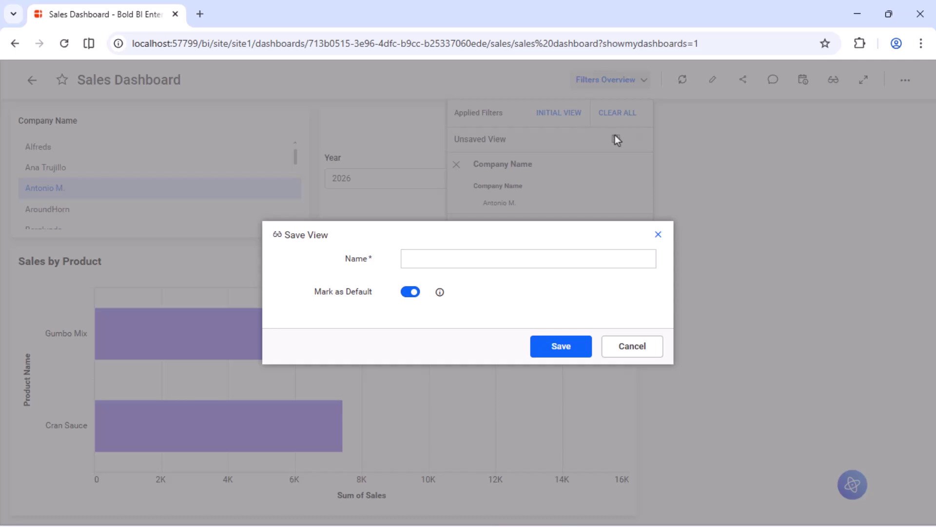
{"action": "left_click", "coordinate": [557, 258]}
{"action": "type", "text": "Antonio M."}
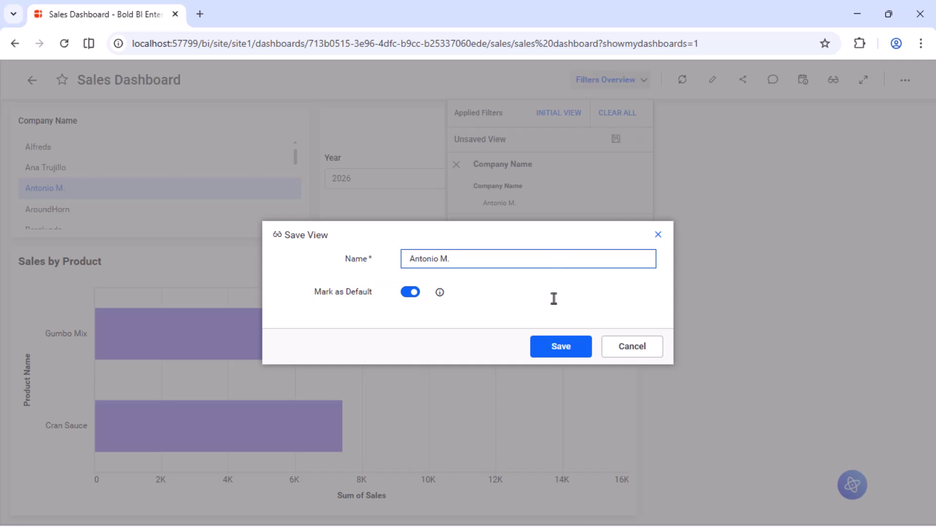
{"action": "left_click", "coordinate": [555, 345]}
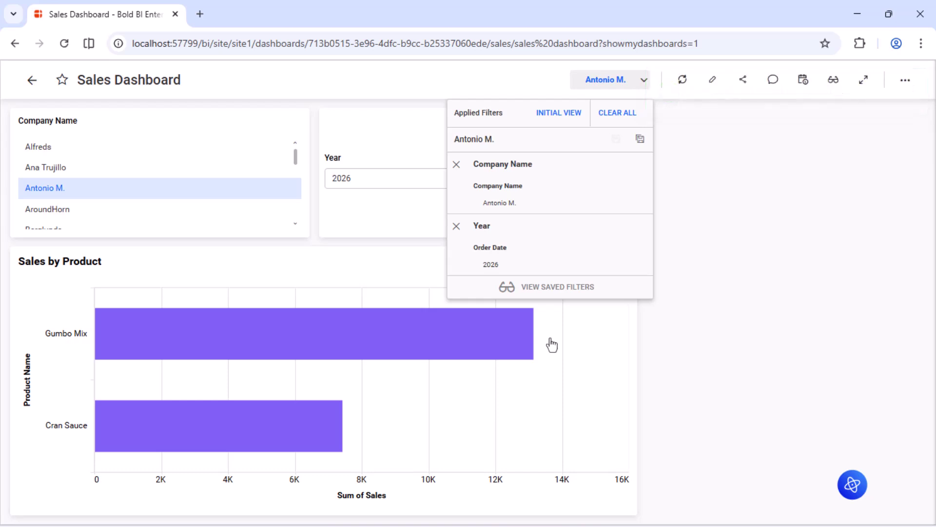
Clear all applied filters and filter the dashboard by company Alfreds and year 2026
{"action": "left_click", "coordinate": [612, 116]}
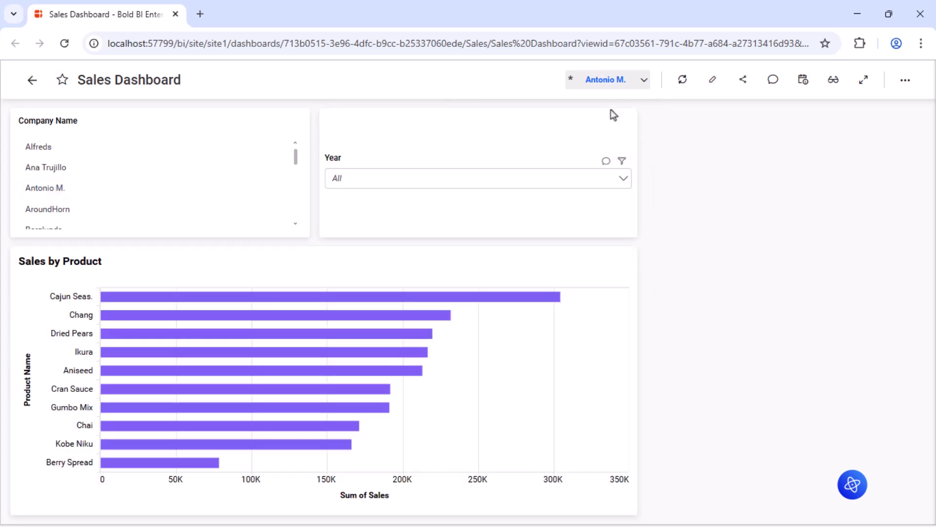
{"action": "left_click", "coordinate": [108, 145]}
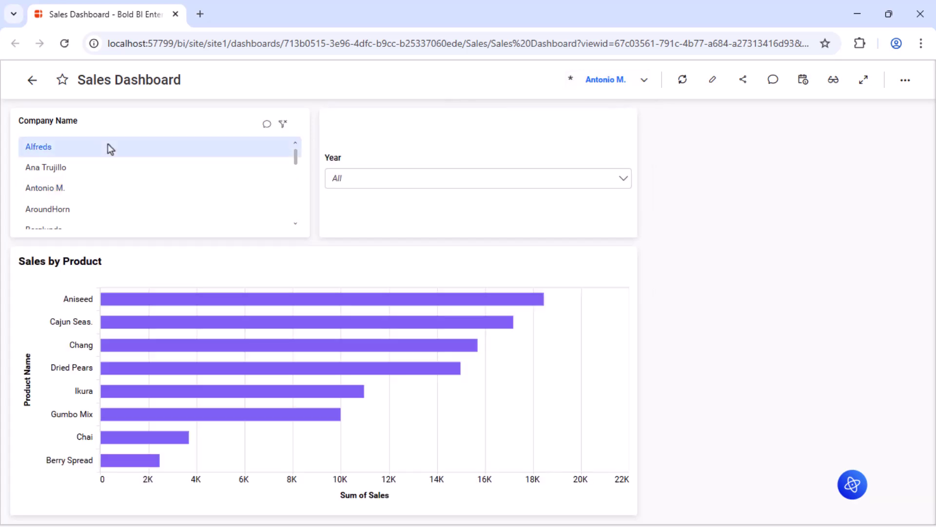
{"action": "left_click", "coordinate": [418, 169]}
{"action": "left_click", "coordinate": [361, 247]}
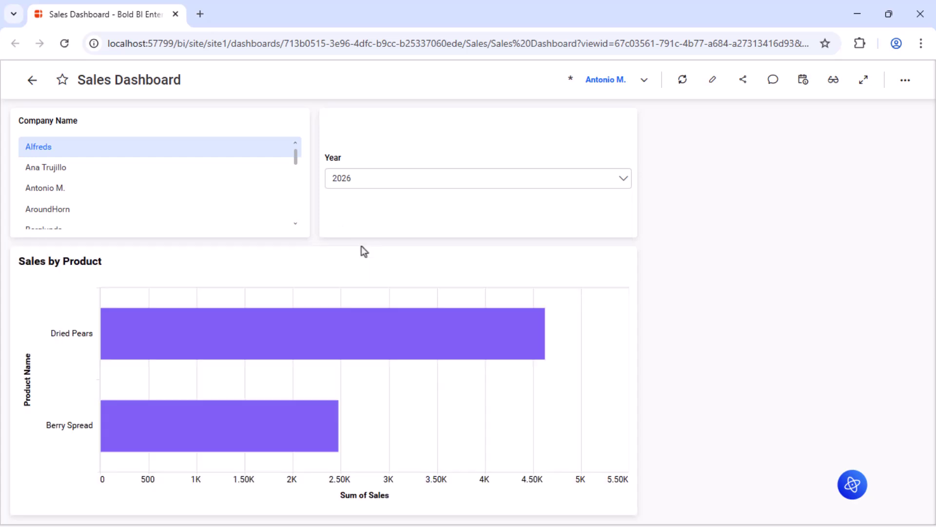
Save the current filters as a separate view named "Alfreds" without marking it as default
{"action": "left_click", "coordinate": [643, 81]}
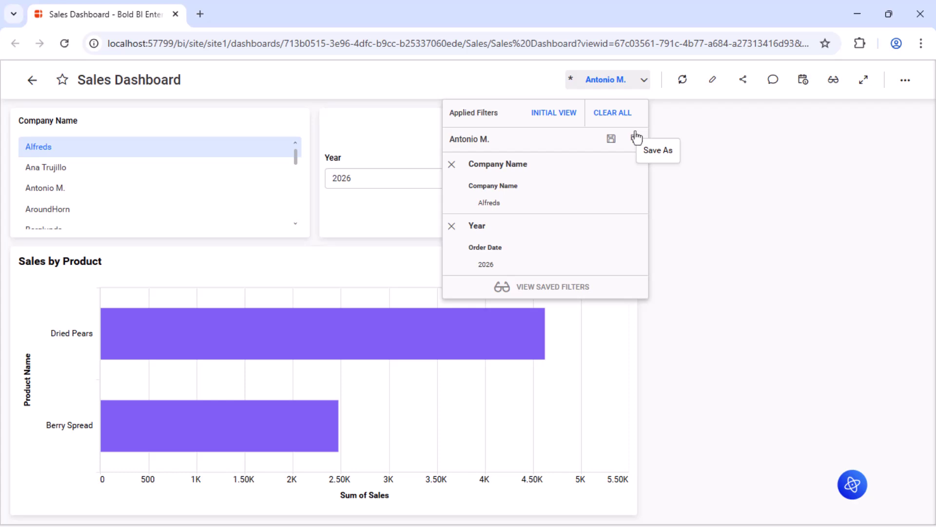
{"action": "left_click", "coordinate": [637, 138]}
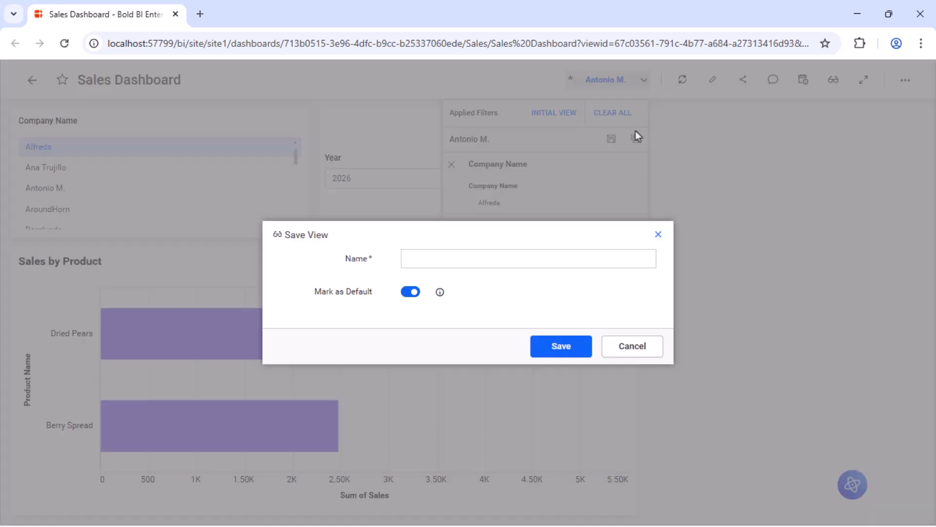
{"action": "left_click", "coordinate": [604, 259]}
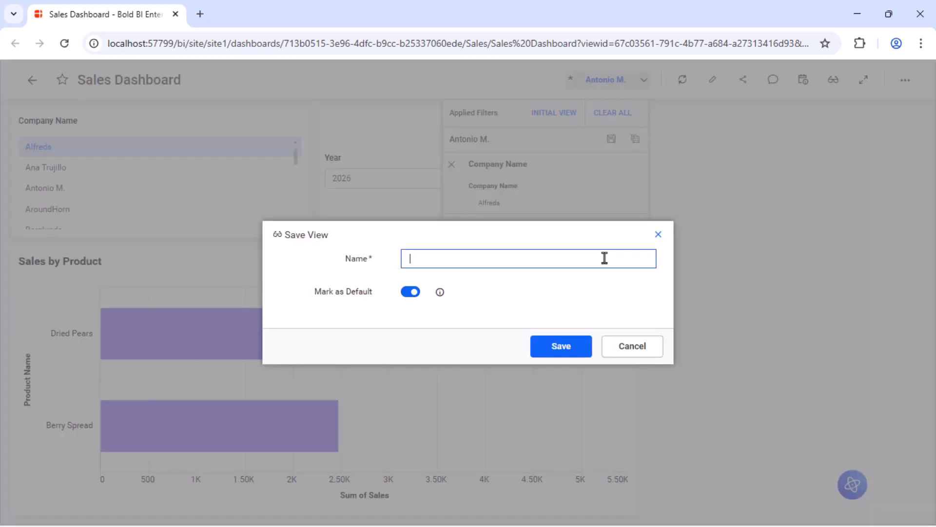
{"action": "type", "text": "Alfreds"}
{"action": "left_click", "coordinate": [407, 293]}
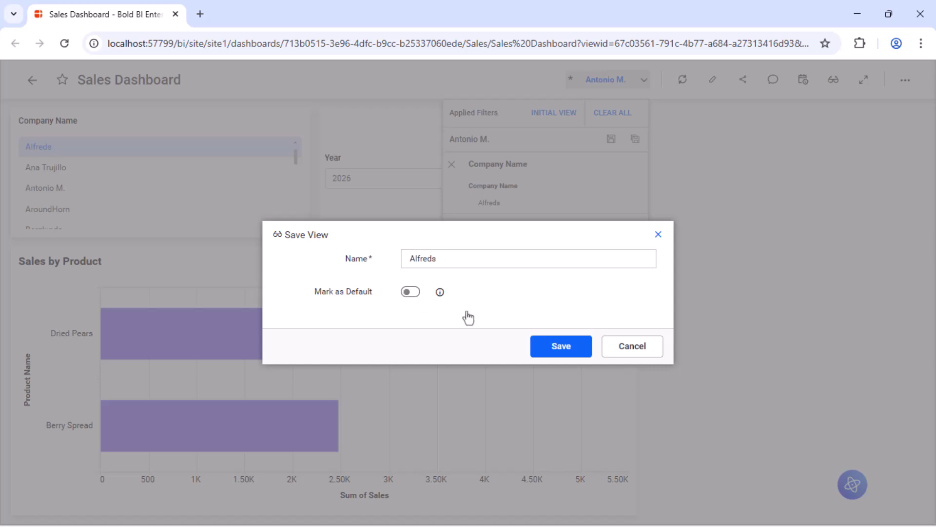
{"action": "left_click", "coordinate": [560, 346]}
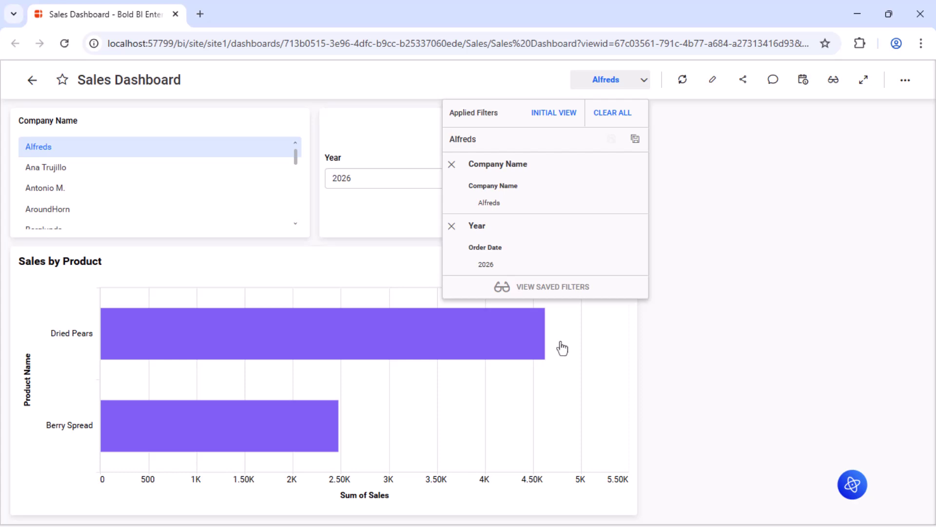
From the saved views, share the Alfreds view with another user found by first name
{"action": "left_click", "coordinate": [832, 80]}
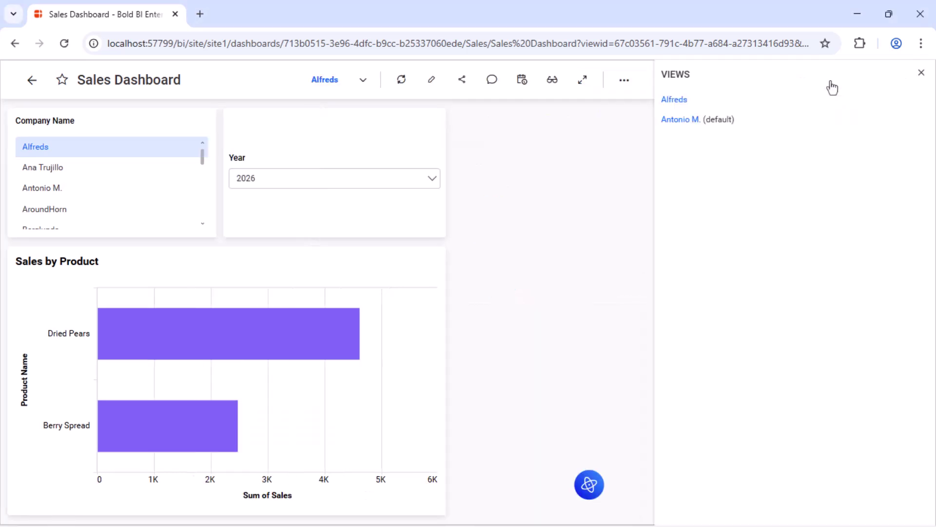
{"action": "mouse_move", "coordinate": [816, 98]}
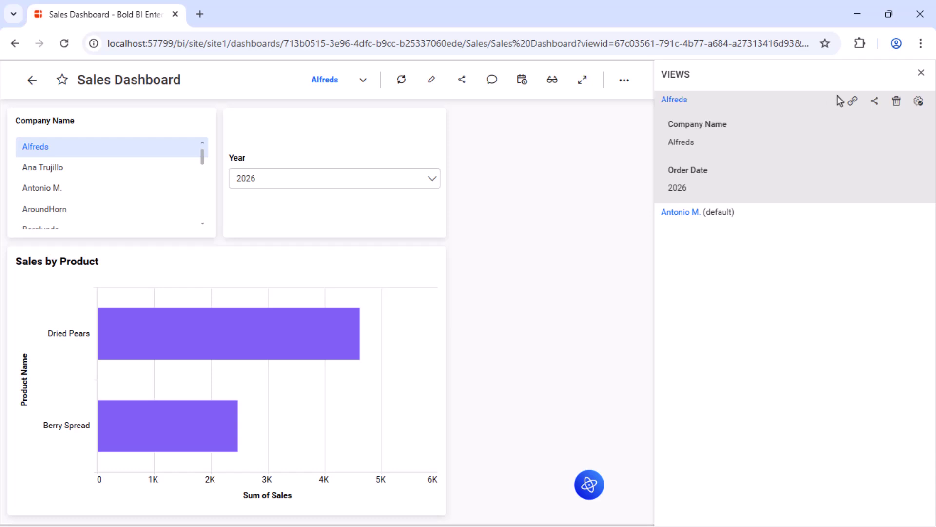
{"action": "left_click", "coordinate": [874, 101]}
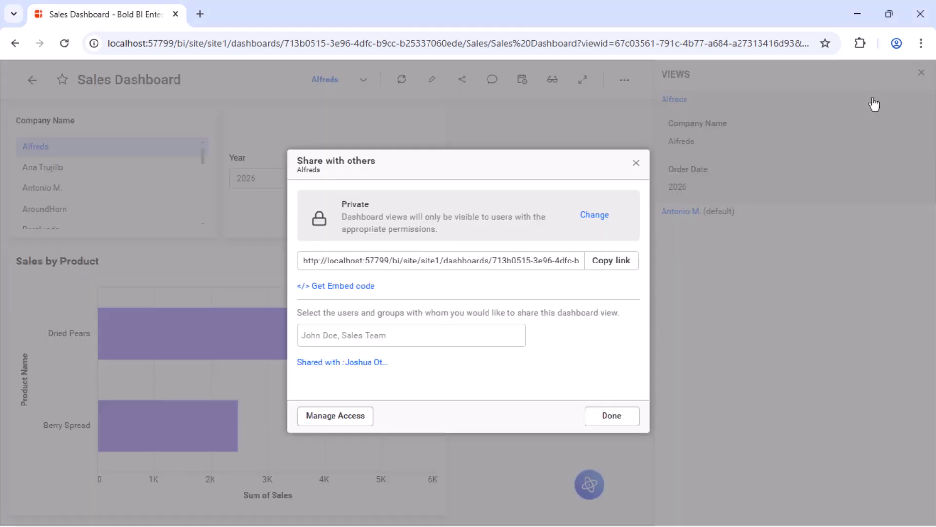
{"action": "left_click", "coordinate": [510, 333]}
{"action": "type", "text": "grant"}
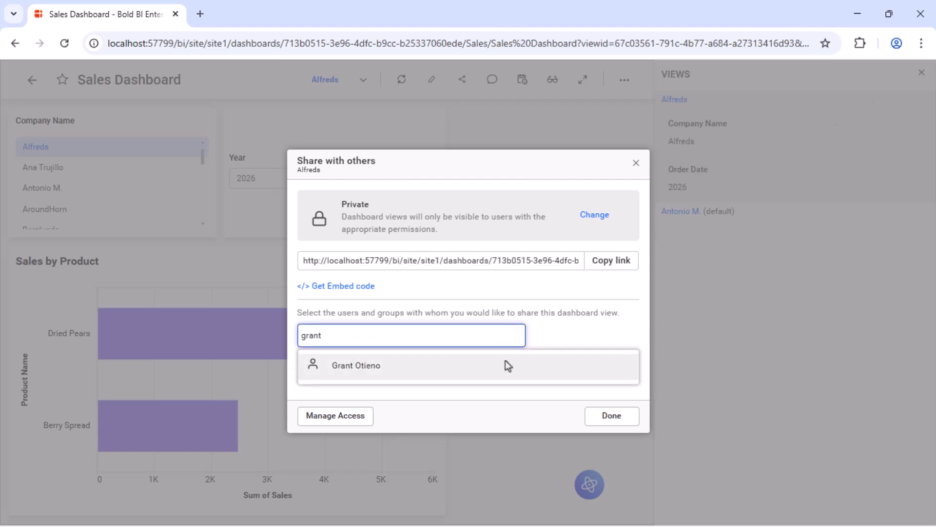
{"action": "left_click", "coordinate": [505, 361]}
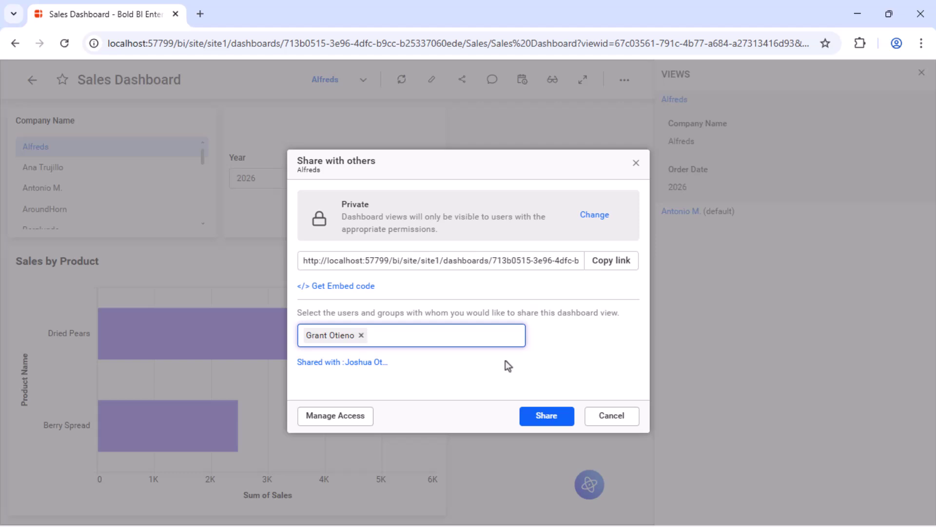
{"action": "left_click", "coordinate": [544, 415]}
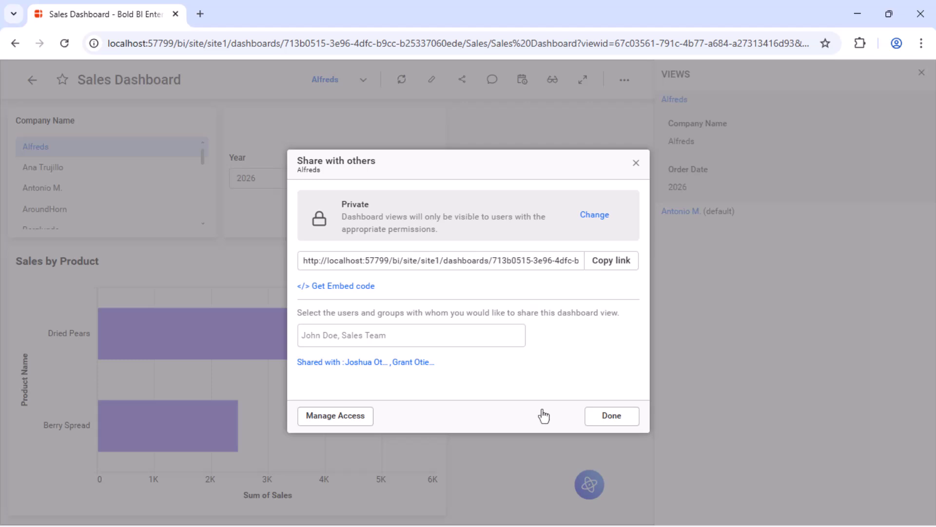
Copy the Alfreds view's share link and open it in a new browser tab
{"action": "left_click", "coordinate": [609, 261]}
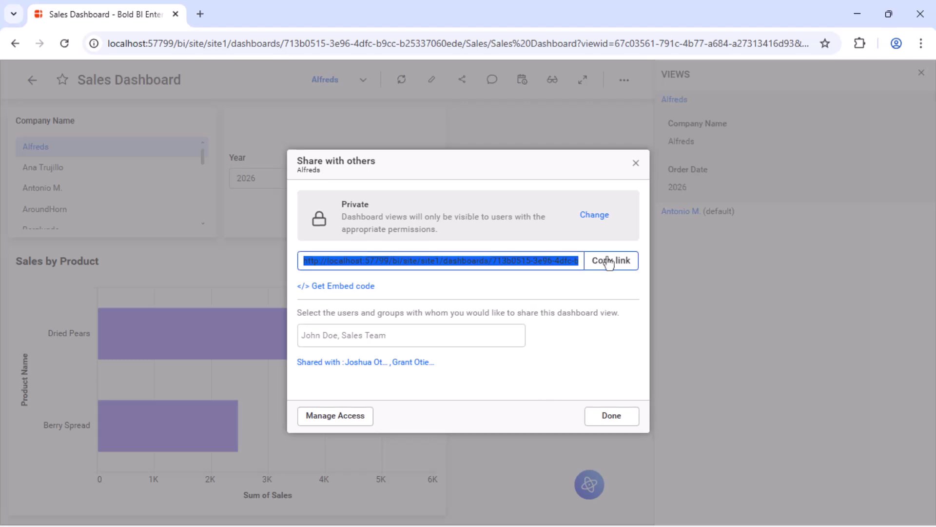
{"action": "key", "text": "ctrl+t"}
{"action": "left_click", "coordinate": [246, 46]}
{"action": "type", "text": "http://localhost:57799/bi/site/site1/dashboards/713b0515-3e96-4dfc-b9cc-b25337060ede/Sales/Sales%20Dashboard?viewid=d162b0ba-52b0-4854-b849-15e5f1f1324d"}
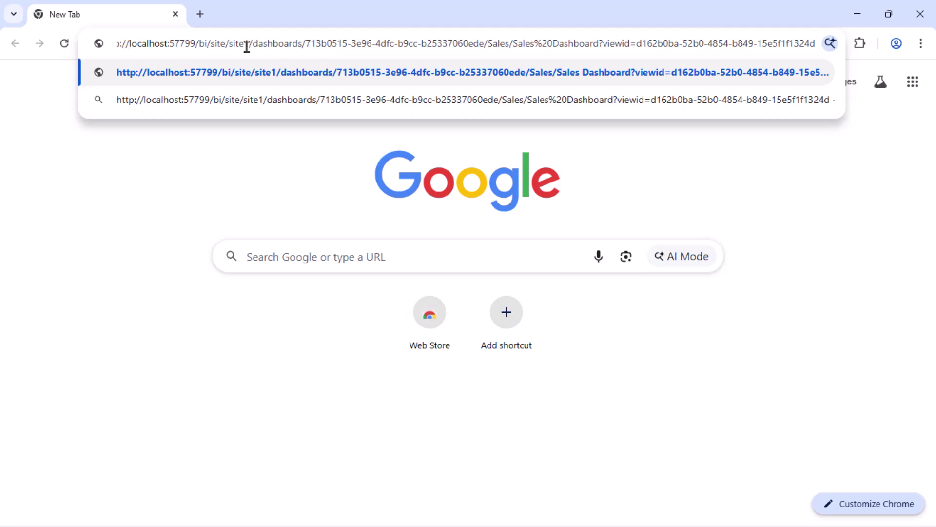
{"action": "key", "text": "Return"}
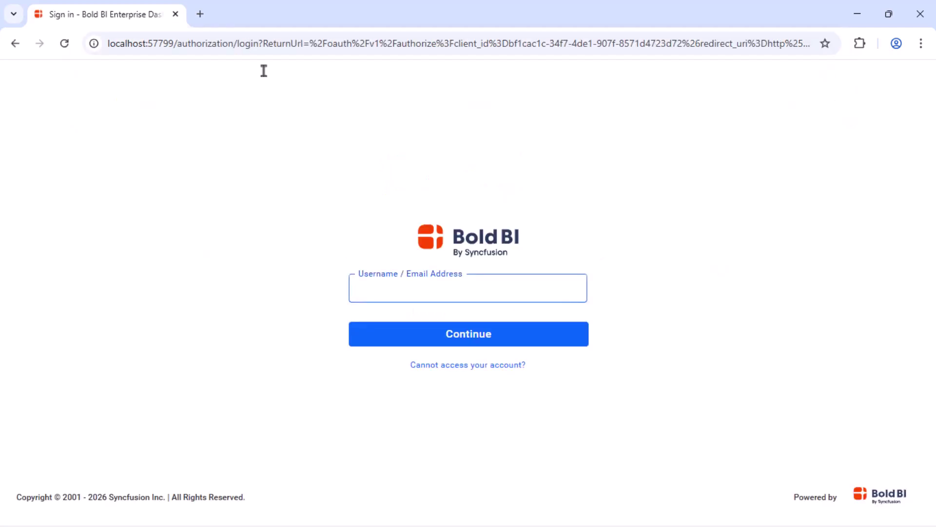
Sign in to Bold BI with the invited user's username and account password
{"action": "type", "text": "Grant"}
{"action": "left_click", "coordinate": [450, 334]}
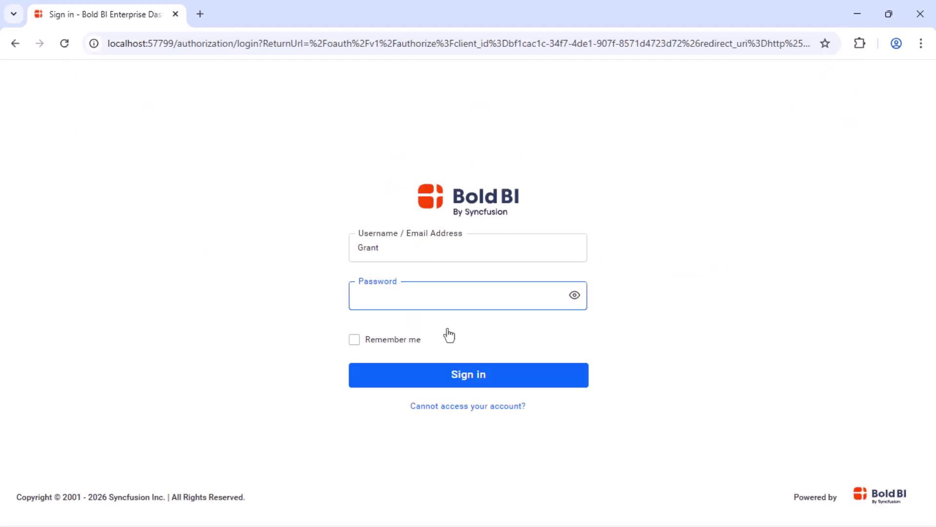
{"action": "key", "text": "ctrl+v"}
{"action": "left_click", "coordinate": [456, 374]}
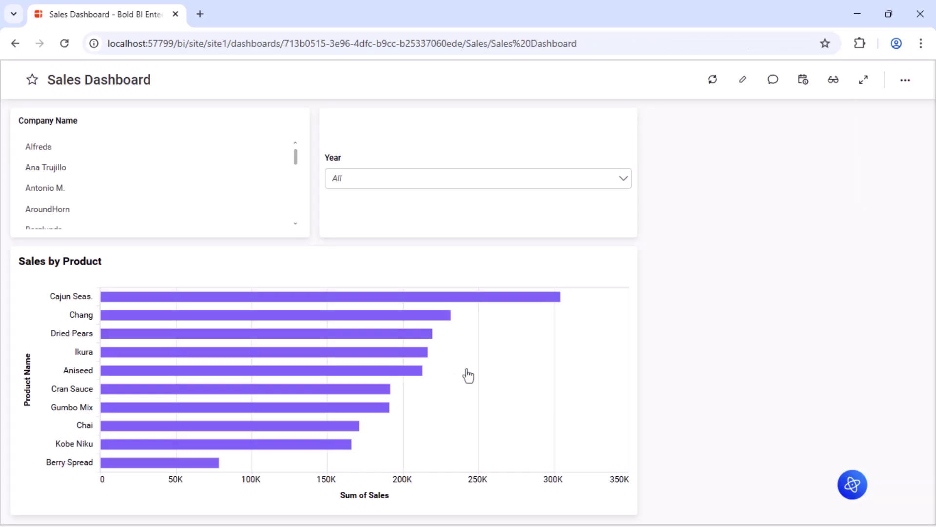
Open the invited user's saved views and select the shared Alfreds view
{"action": "left_click", "coordinate": [833, 81]}
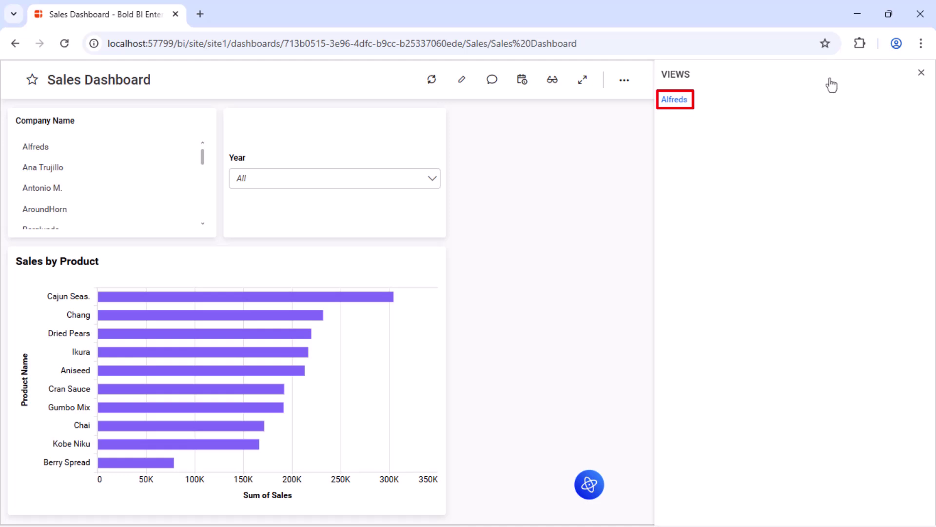
{"action": "left_click", "coordinate": [674, 100]}
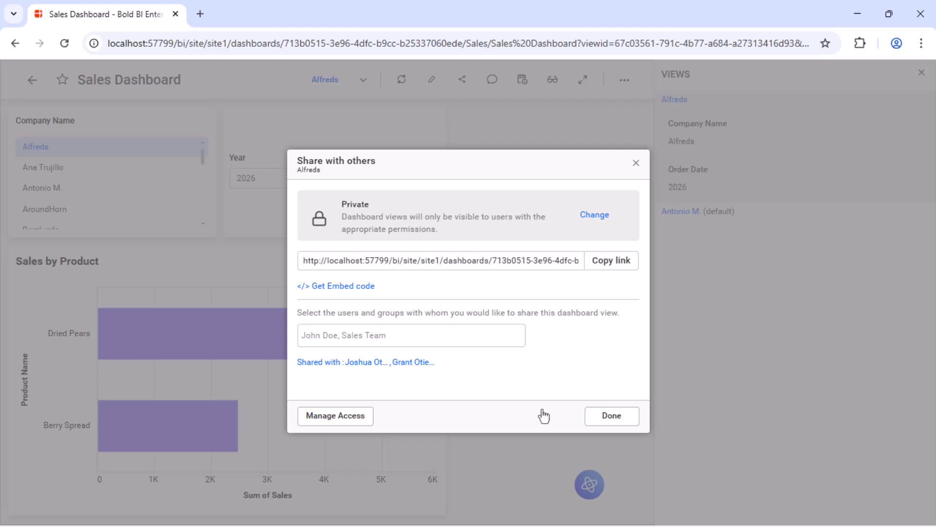
Remove the invited user's access to the Alfreds view, save the change and copy the view's link
{"action": "left_click", "coordinate": [347, 418]}
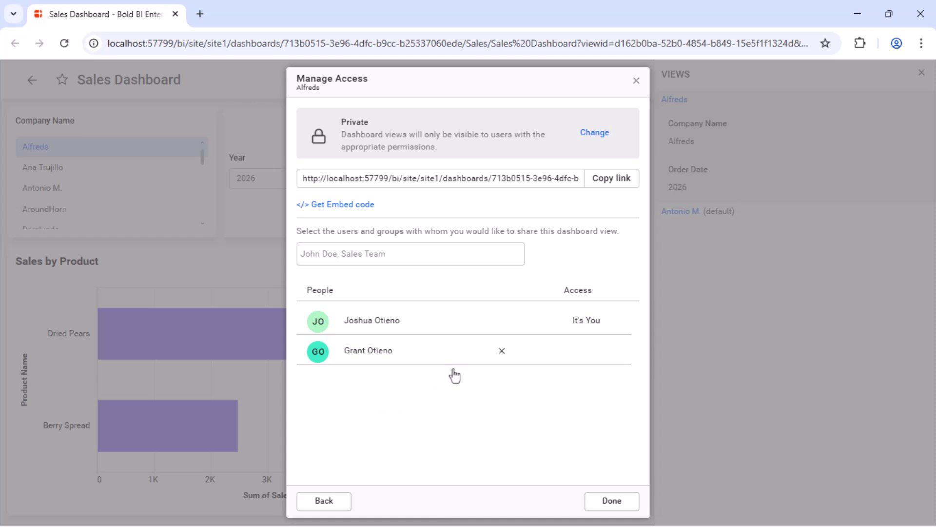
{"action": "left_click", "coordinate": [501, 352]}
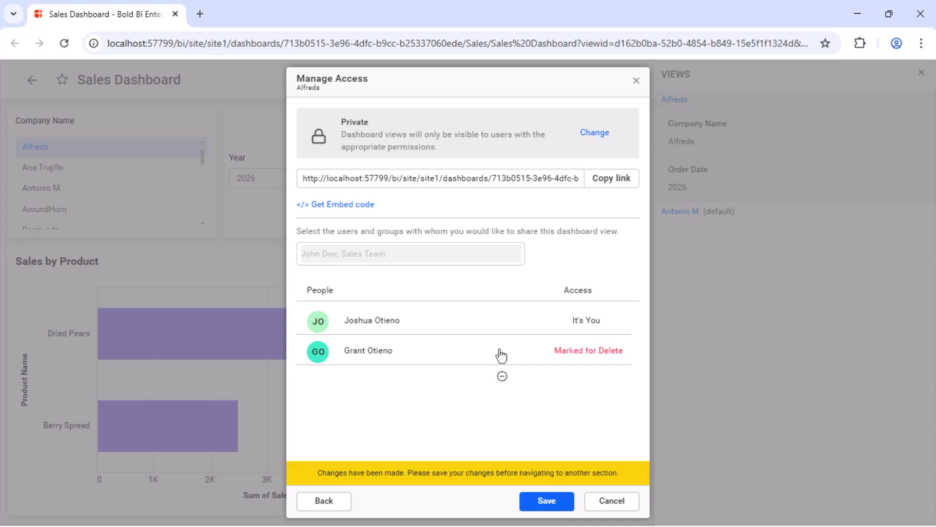
{"action": "left_click", "coordinate": [547, 501]}
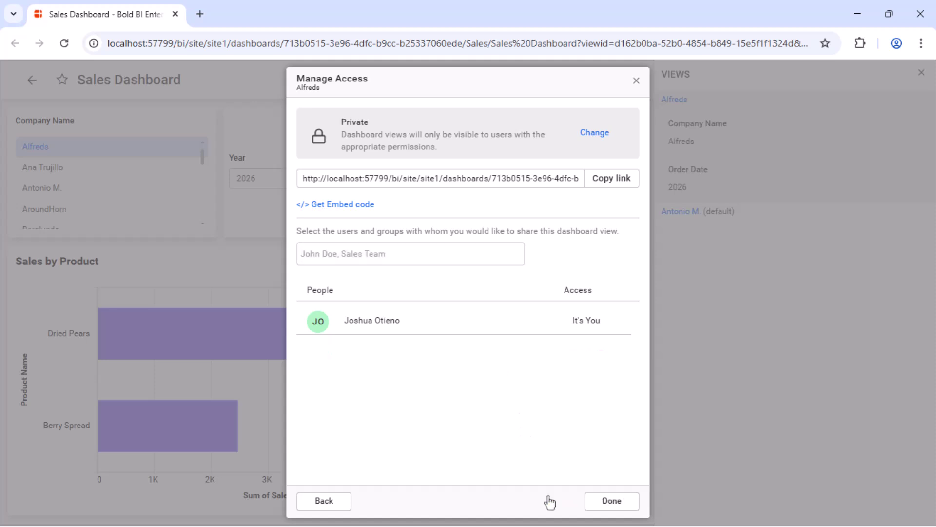
{"action": "left_click", "coordinate": [608, 179]}
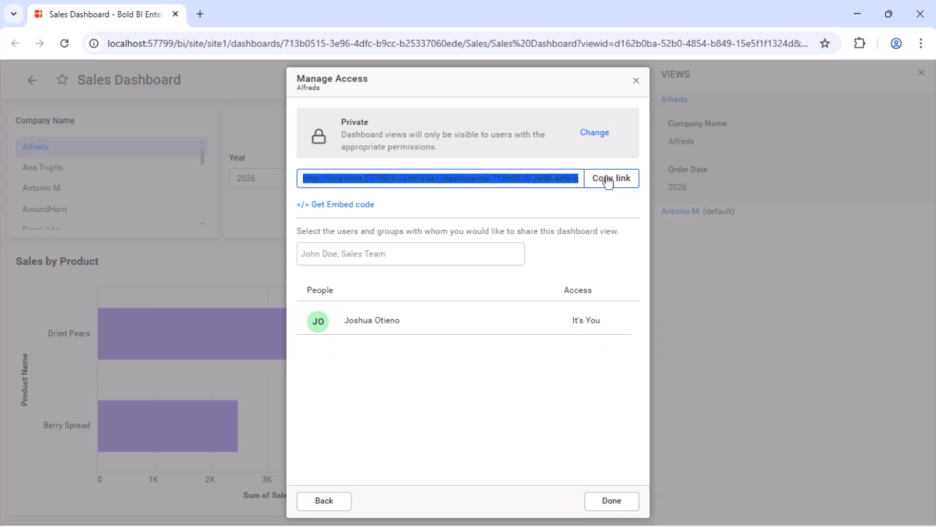
Open the copied Alfreds view link in a new browser window
{"action": "key", "text": "ctrl+t"}
{"action": "left_click", "coordinate": [272, 46]}
{"action": "key", "text": "ctrl+v"}
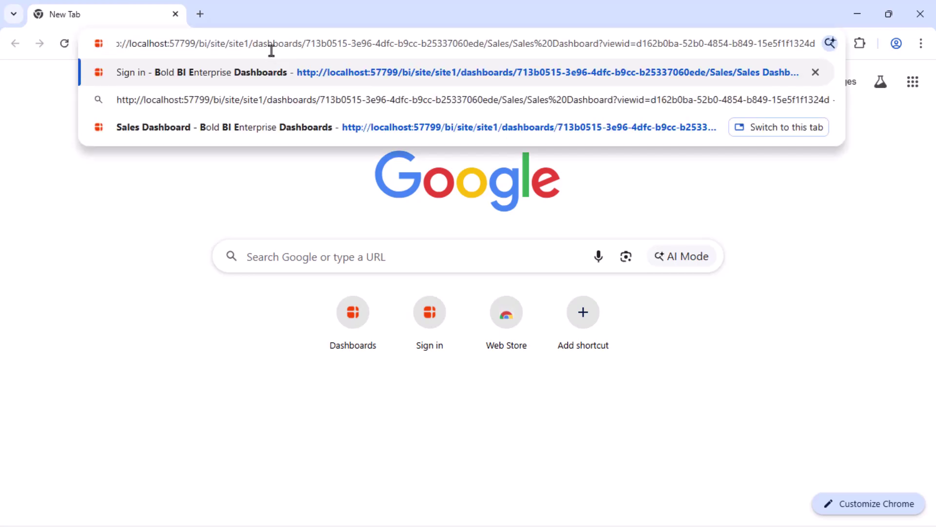
{"action": "key", "text": "Return"}
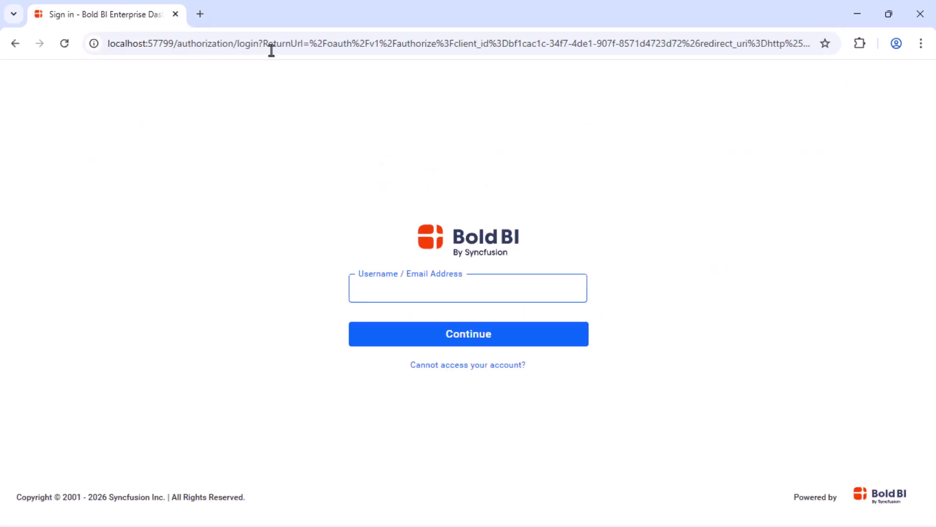
Sign in with the removed user's username and account password, and open the dashboard's saved views
{"action": "type", "text": "Grant"}
{"action": "left_click", "coordinate": [449, 334]}
{"action": "type", "text": "********"}
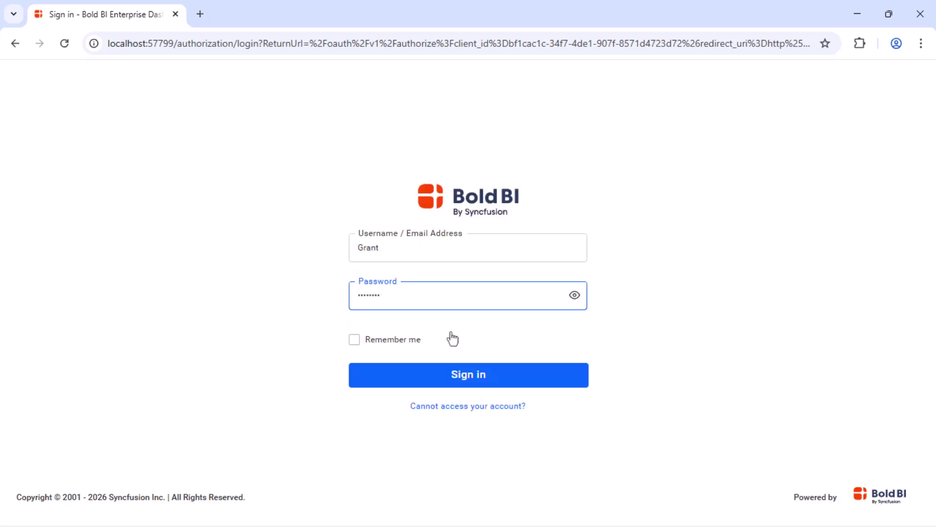
{"action": "left_click", "coordinate": [454, 375]}
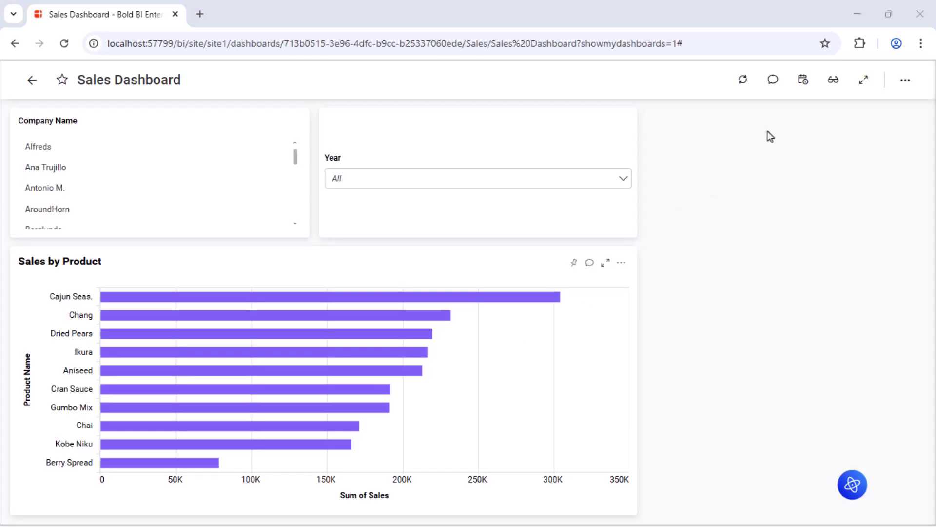
{"action": "left_click", "coordinate": [832, 81]}
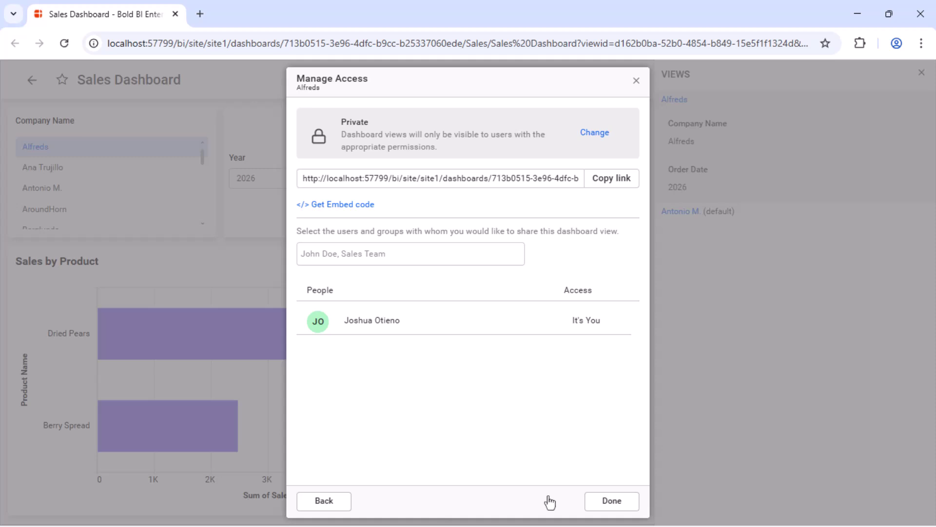
Change the Alfreds view's access mode from Private to Public and copy its link
{"action": "left_click", "coordinate": [595, 132]}
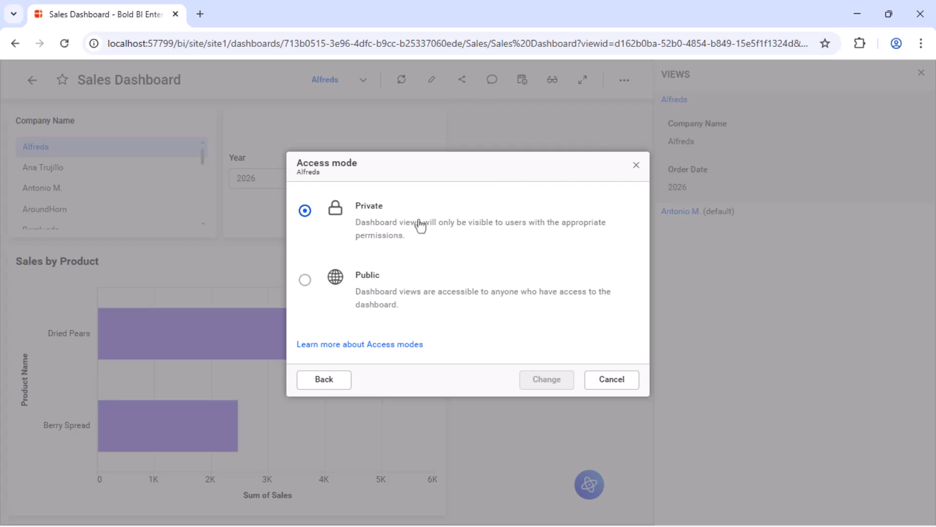
{"action": "left_click", "coordinate": [305, 280]}
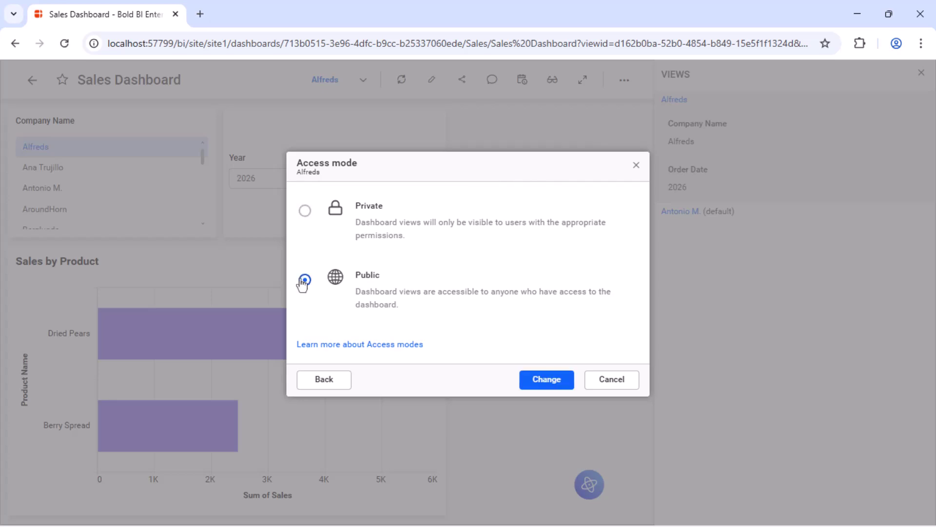
{"action": "left_click", "coordinate": [547, 379]}
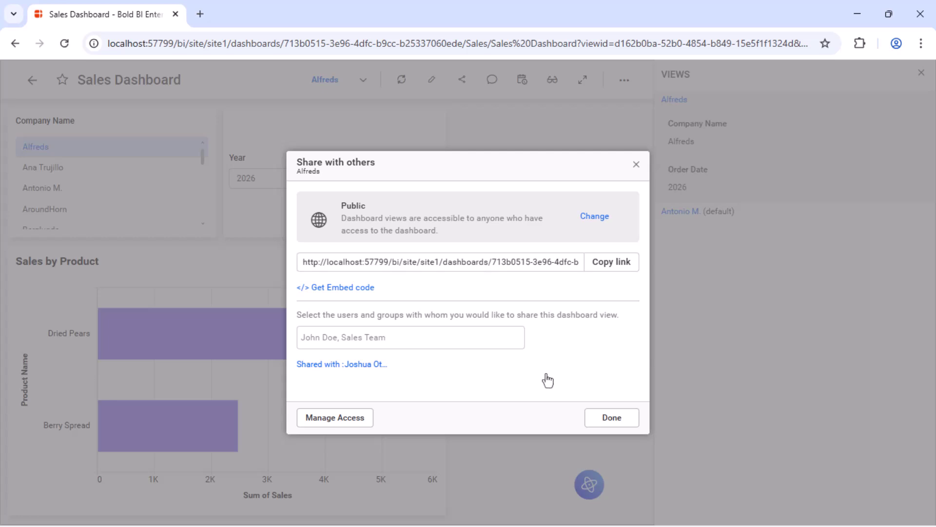
{"action": "left_click", "coordinate": [612, 264]}
Open the public Alfreds view's link in a fresh browser window
{"action": "key", "text": "ctrl+n"}
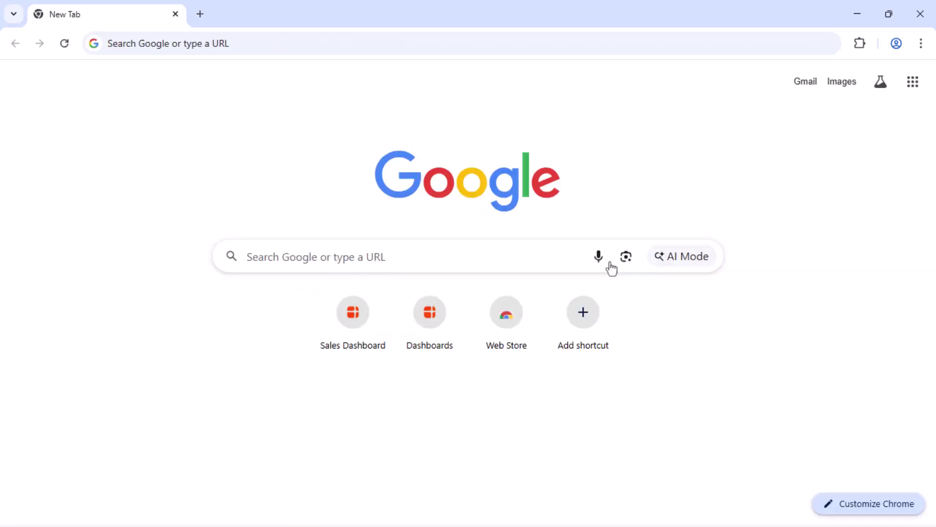
{"action": "left_click", "coordinate": [244, 43]}
{"action": "key", "text": "ctrl+v"}
{"action": "key", "text": "Return"}
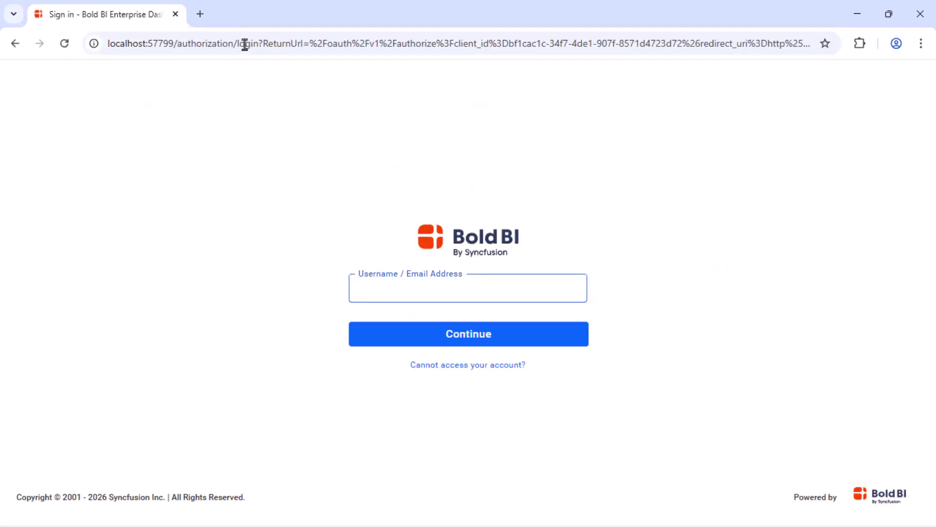
Sign in to Bold BI with another user's username and account password
{"action": "type", "text": "Enos"}
{"action": "left_click", "coordinate": [462, 338]}
{"action": "type", "text": "•••••"}
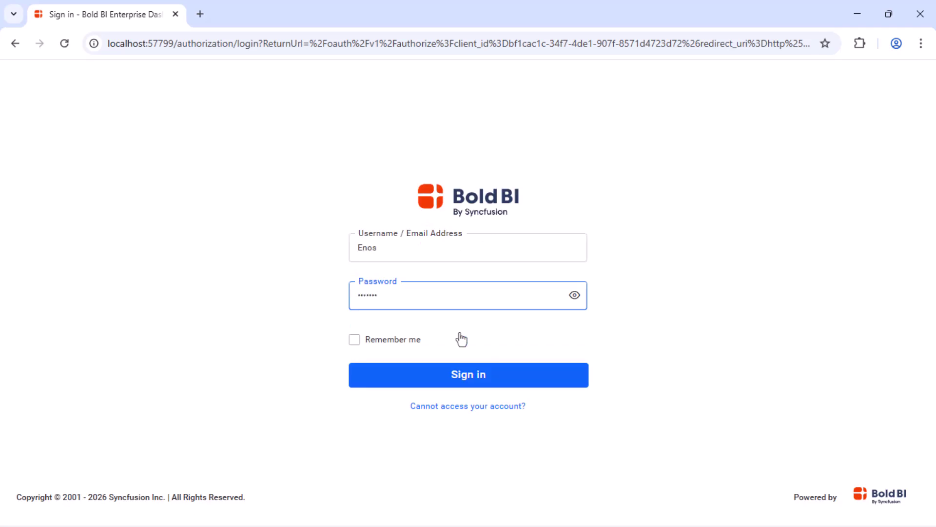
{"action": "left_click", "coordinate": [469, 377]}
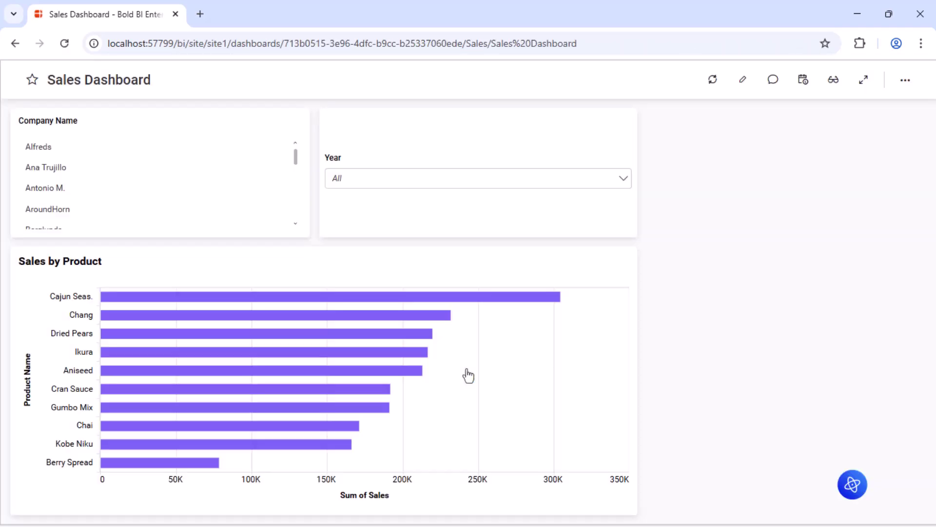
Select the public Alfreds view from this user's saved views, and close the owner's sharing dialog
{"action": "left_click", "coordinate": [833, 81]}
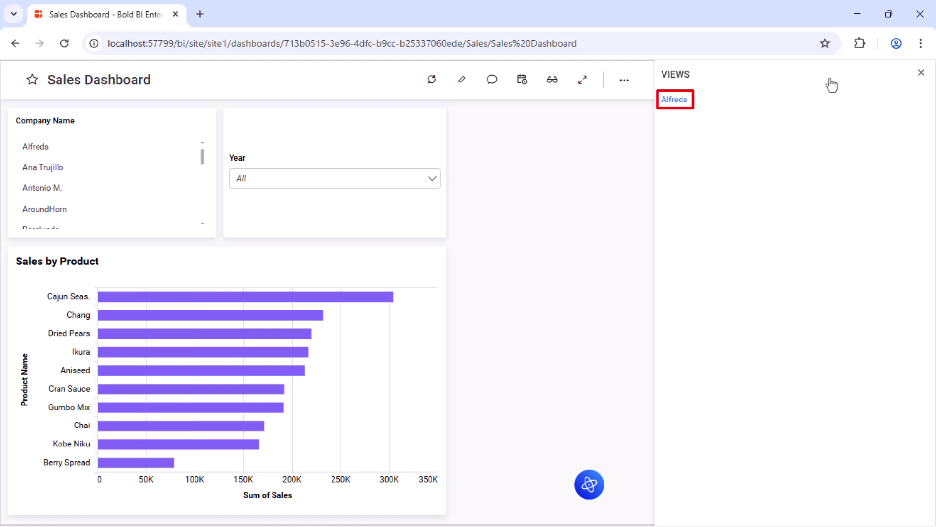
{"action": "left_click", "coordinate": [674, 100]}
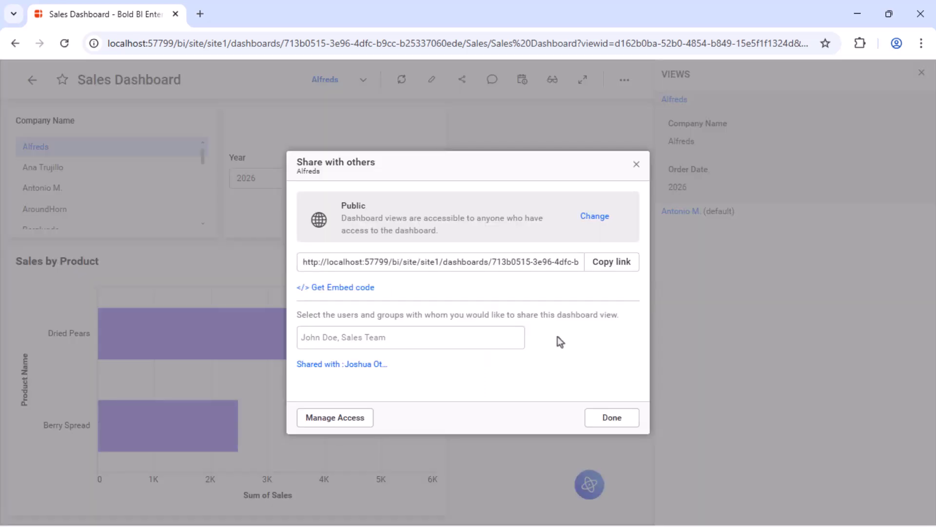
{"action": "left_click", "coordinate": [610, 417]}
Set the Alfreds view as the dashboard's default view
{"action": "mouse_move", "coordinate": [913, 126]}
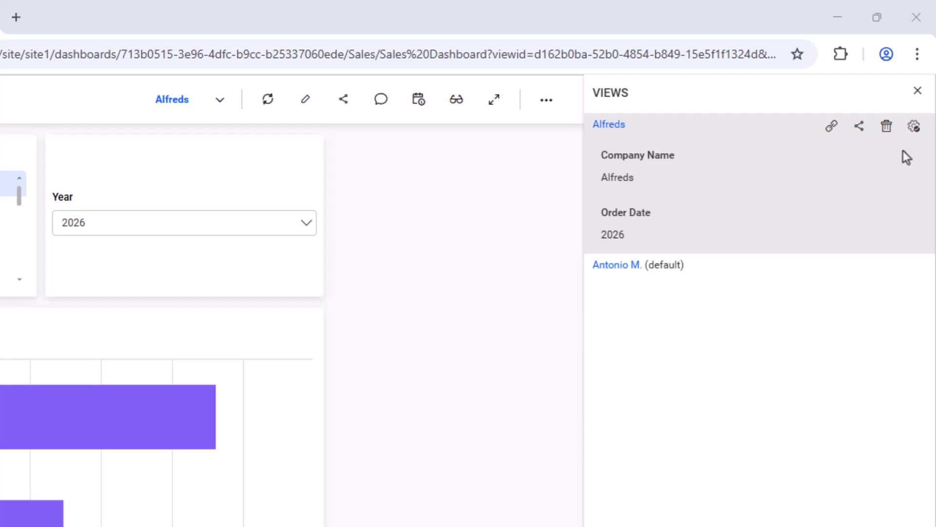
{"action": "left_click", "coordinate": [913, 127]}
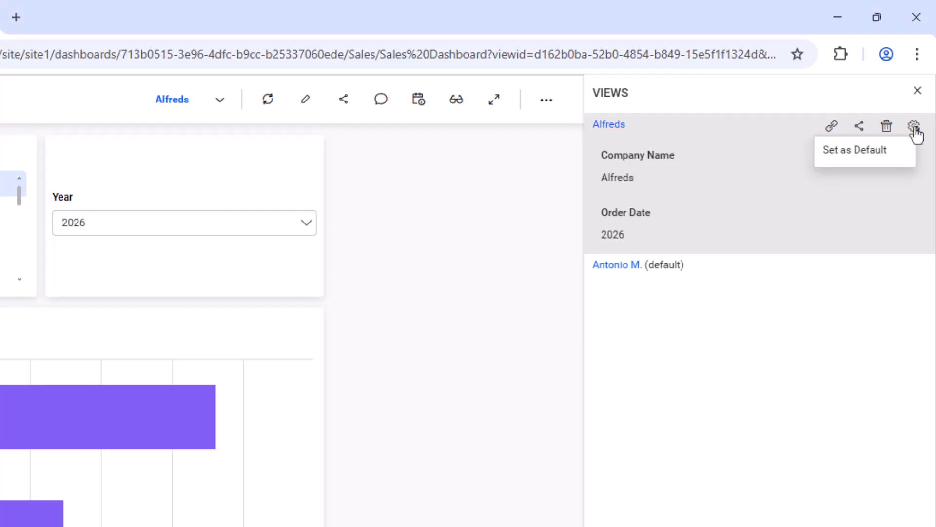
{"action": "left_click", "coordinate": [871, 150]}
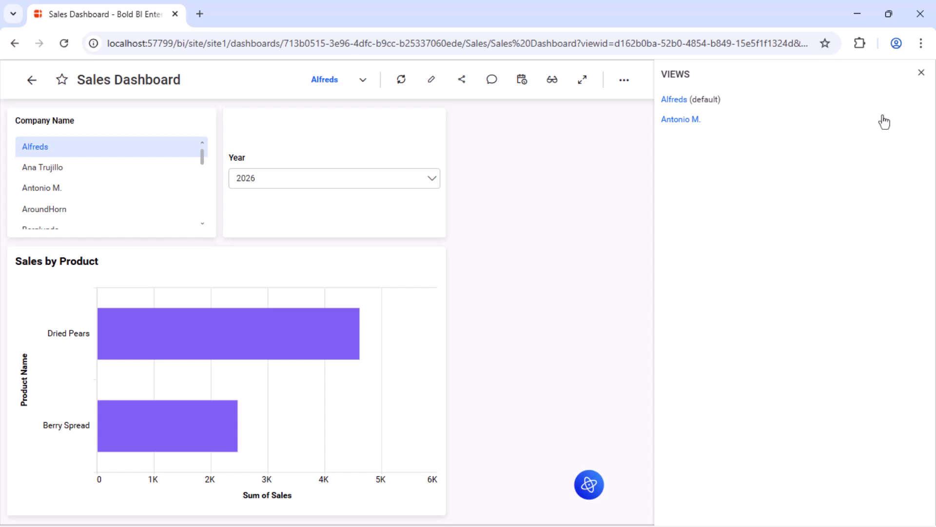
{"action": "left_click", "coordinate": [919, 121]}
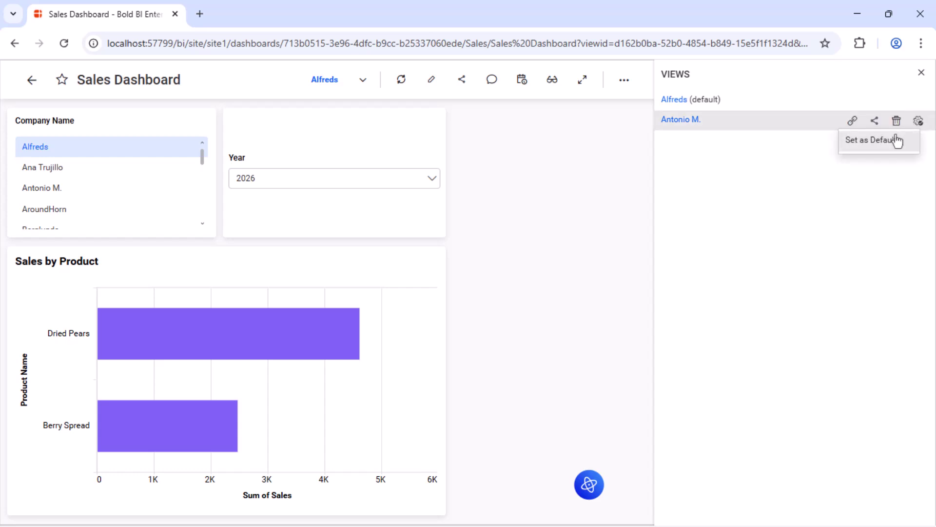
{"action": "left_click", "coordinate": [872, 140]}
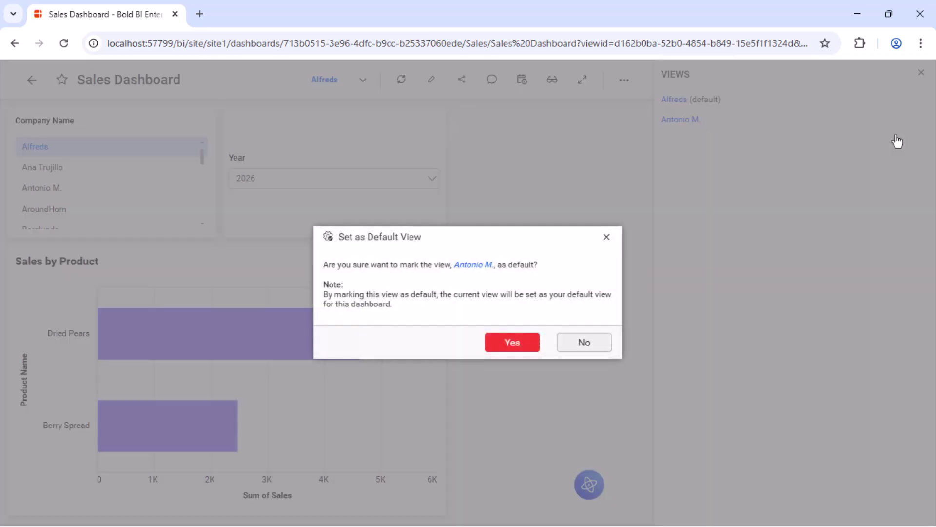
{"action": "left_click", "coordinate": [513, 343]}
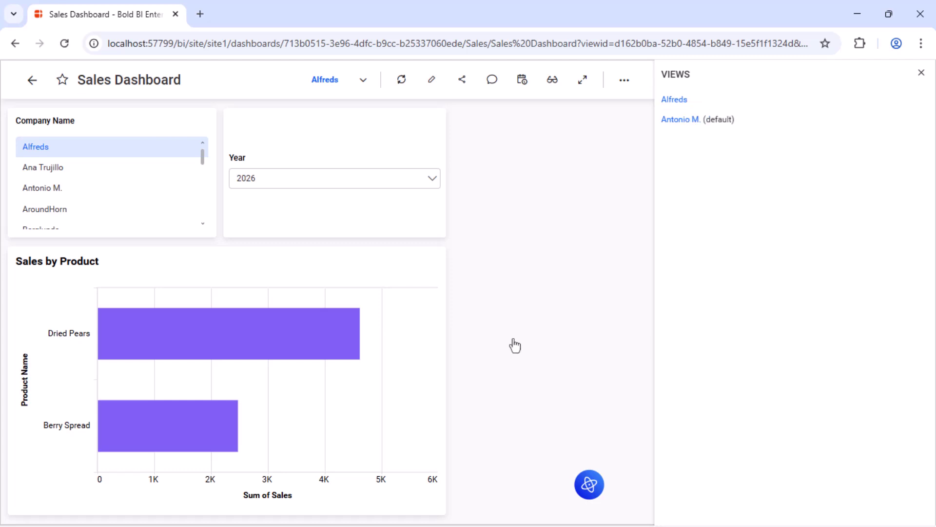
Remove the Antonio M. view as default and delete the Alfreds view, confirming both changes
{"action": "mouse_move", "coordinate": [916, 126]}
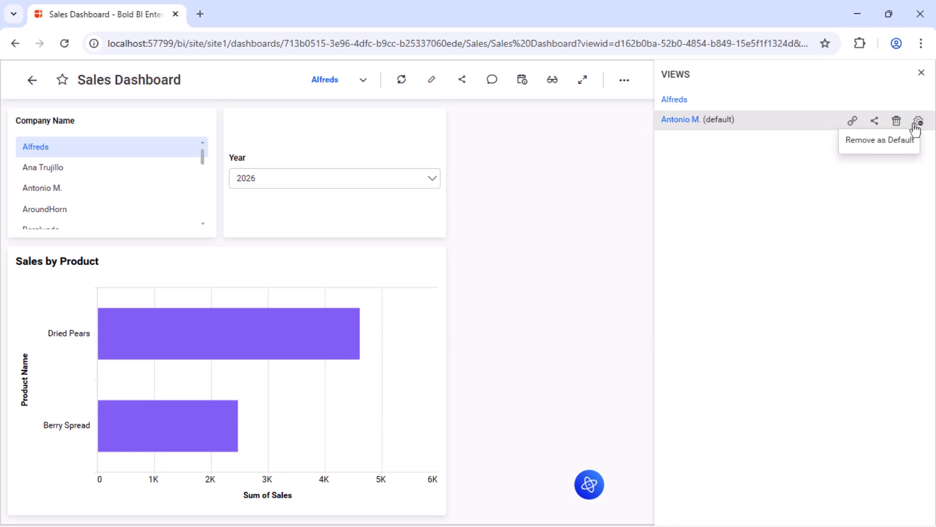
{"action": "left_click", "coordinate": [892, 144]}
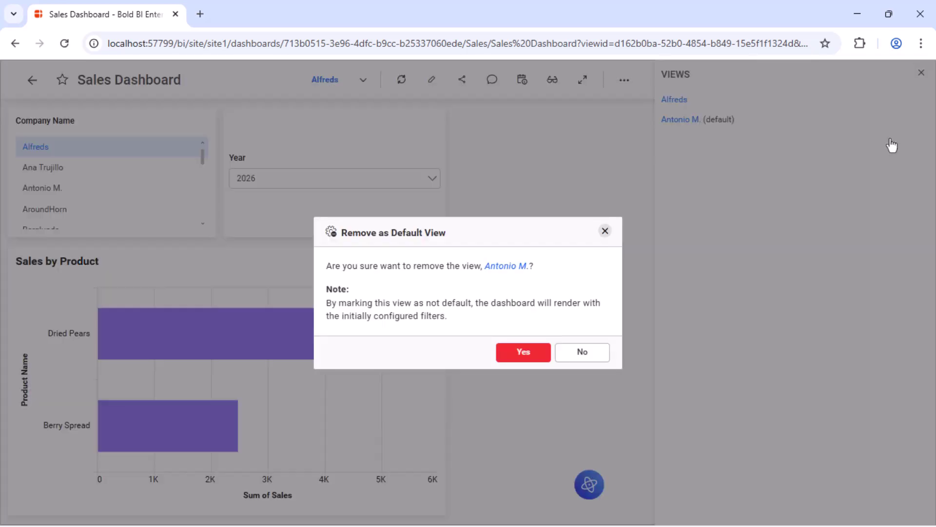
{"action": "left_click", "coordinate": [533, 354]}
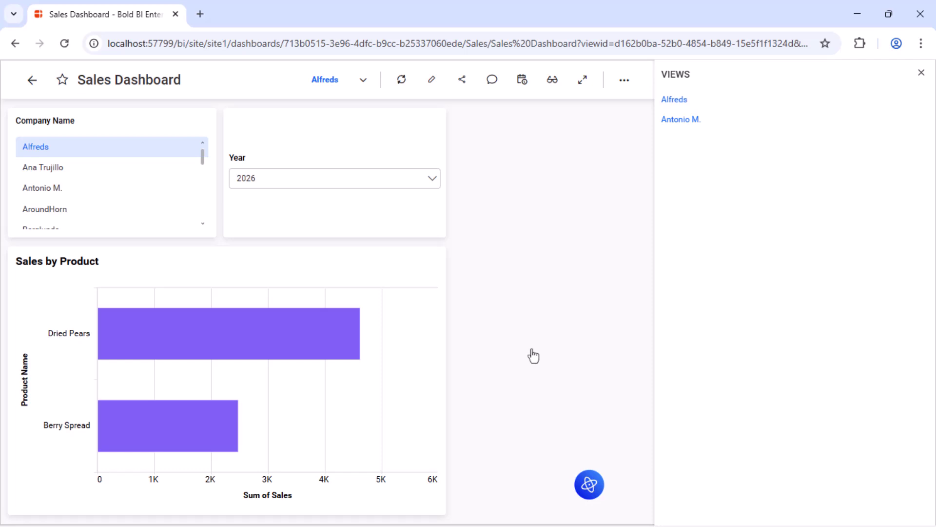
{"action": "left_click", "coordinate": [898, 103]}
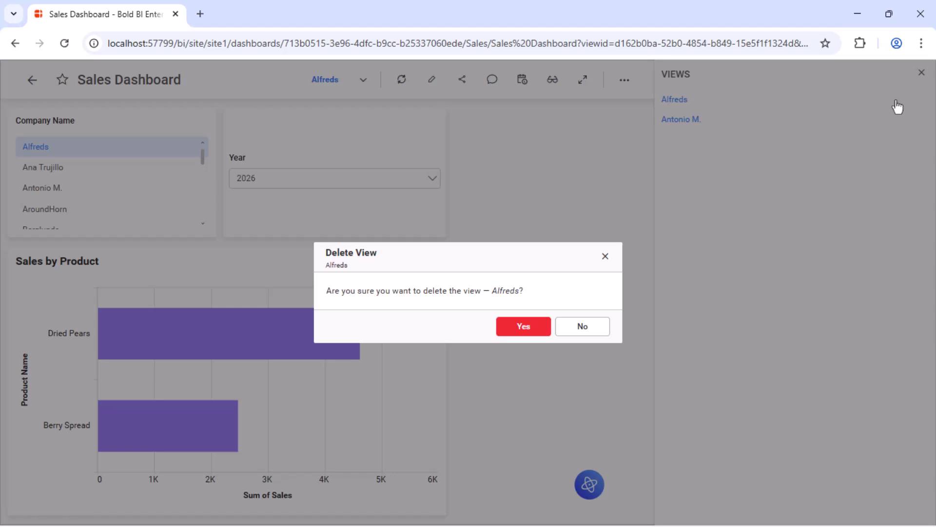
{"action": "left_click", "coordinate": [534, 326]}
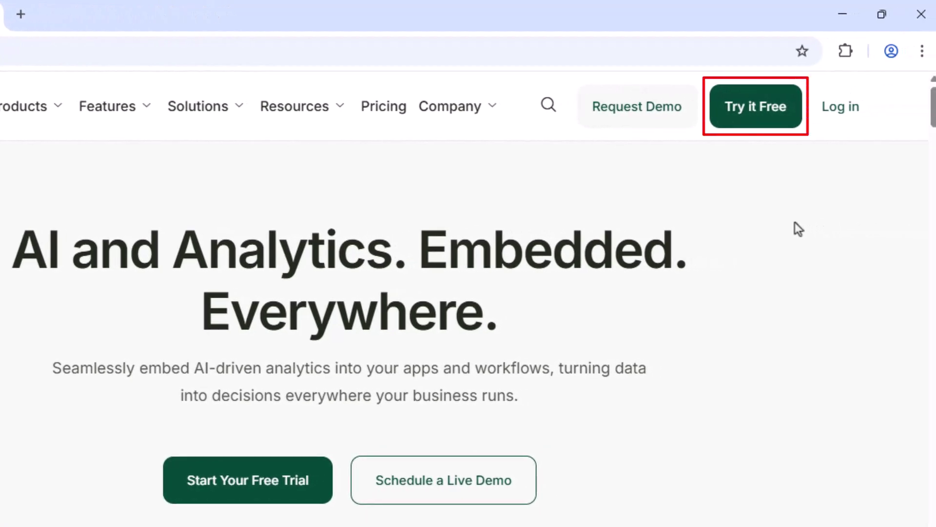
Open the demo request page on the Bold BI website
{"action": "left_click", "coordinate": [755, 106]}
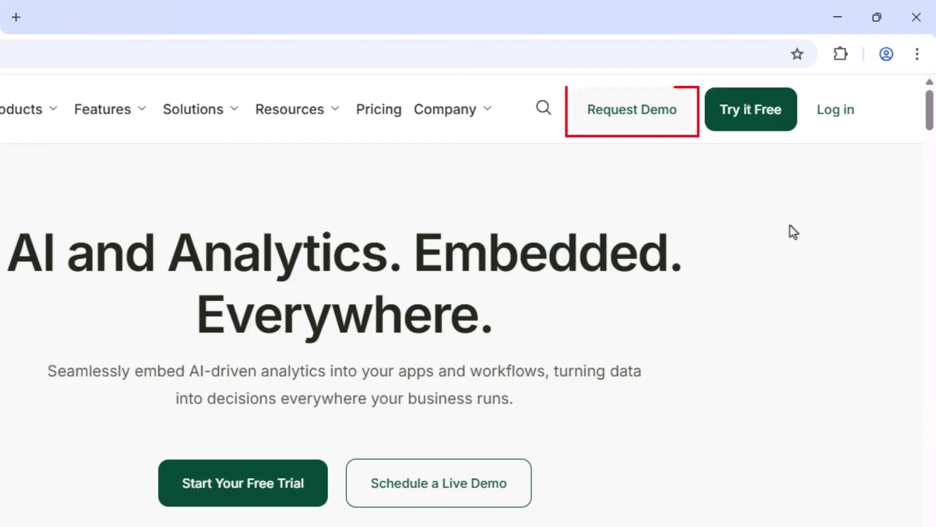
{"action": "left_click", "coordinate": [632, 110]}
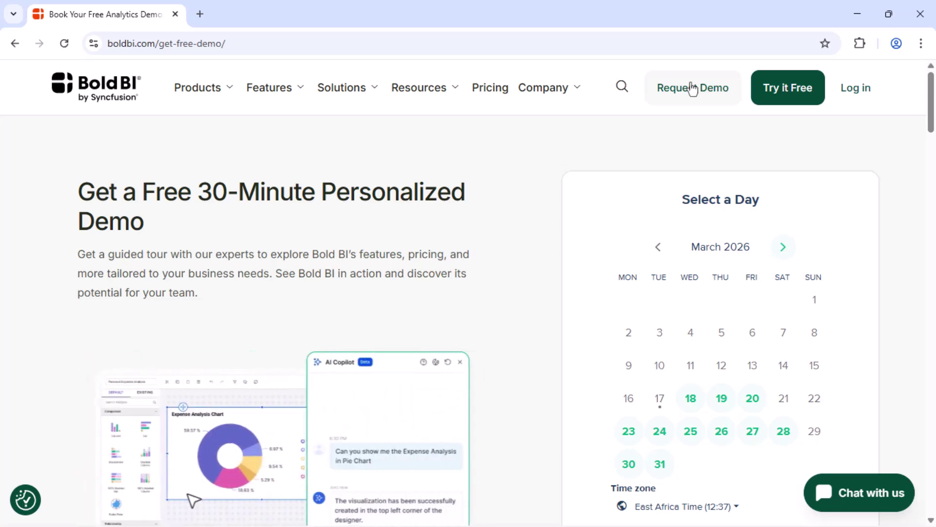